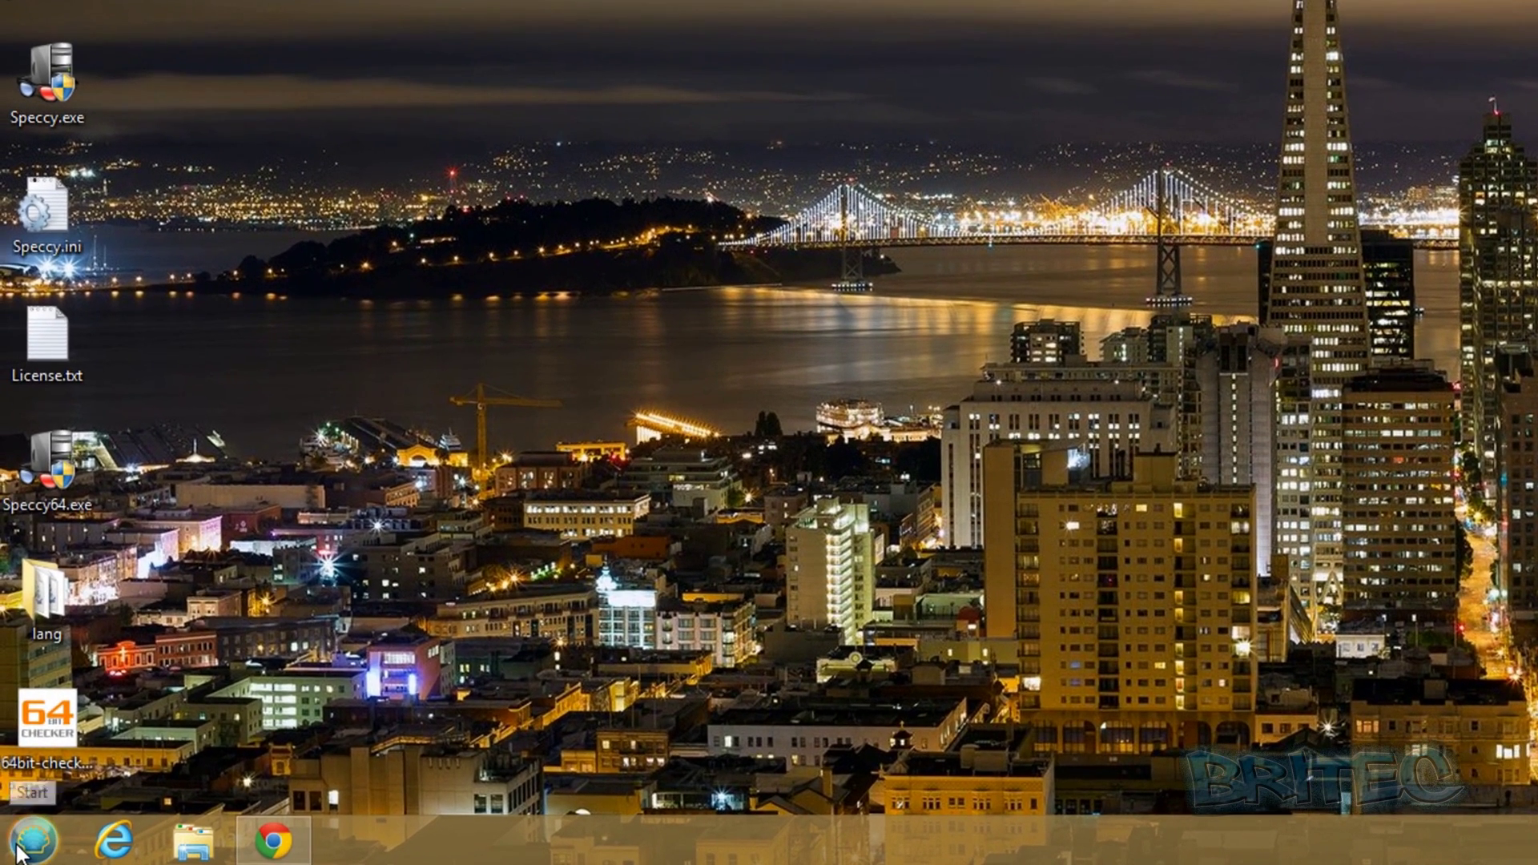
Step: Open Computer's Properties from the Start menu to view the System page, then close it
click(16, 849)
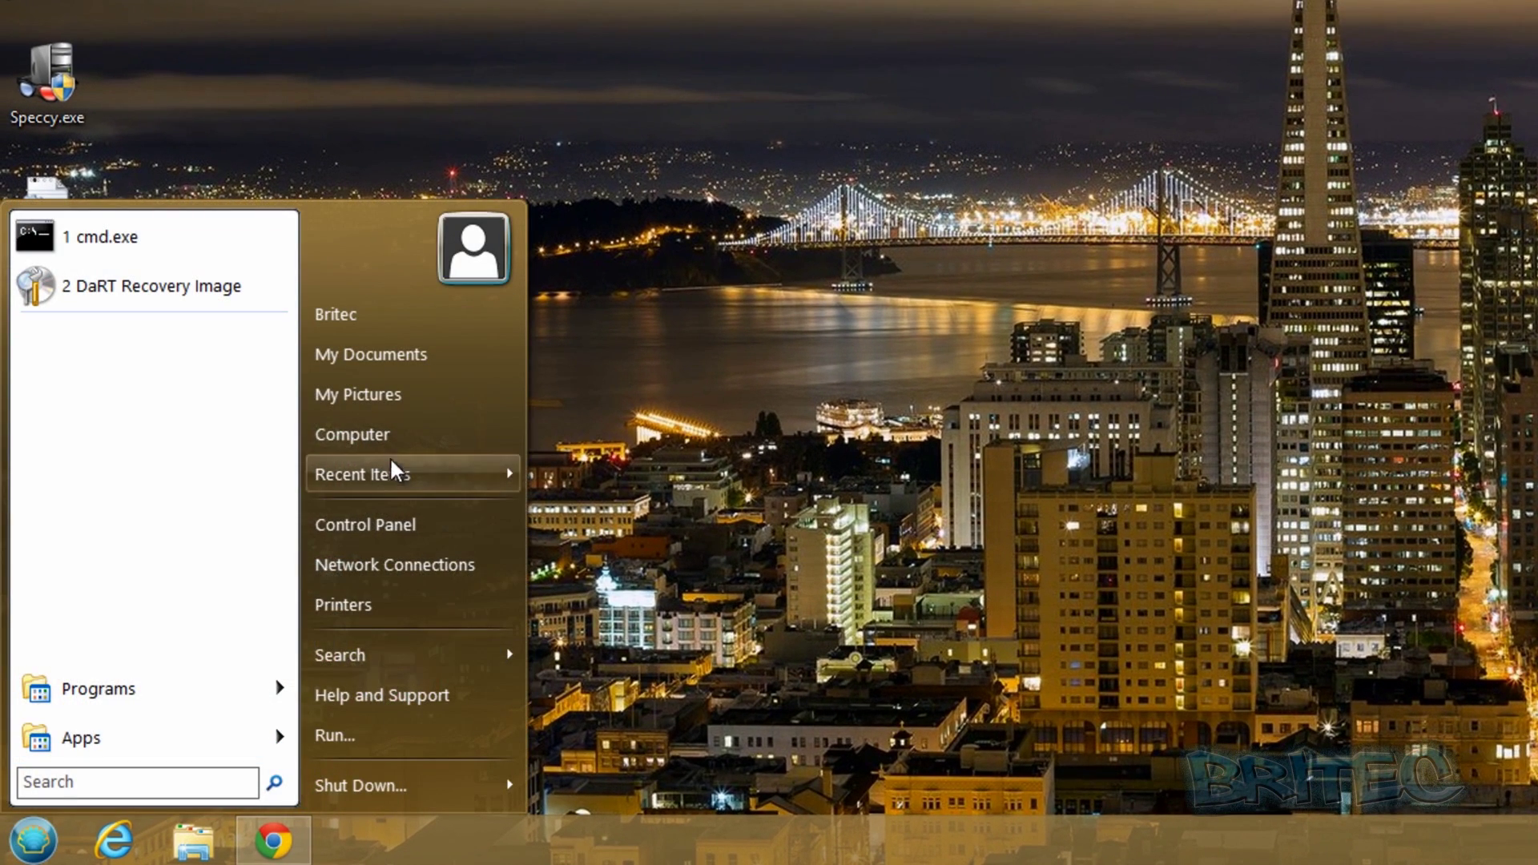
right_click(388, 436)
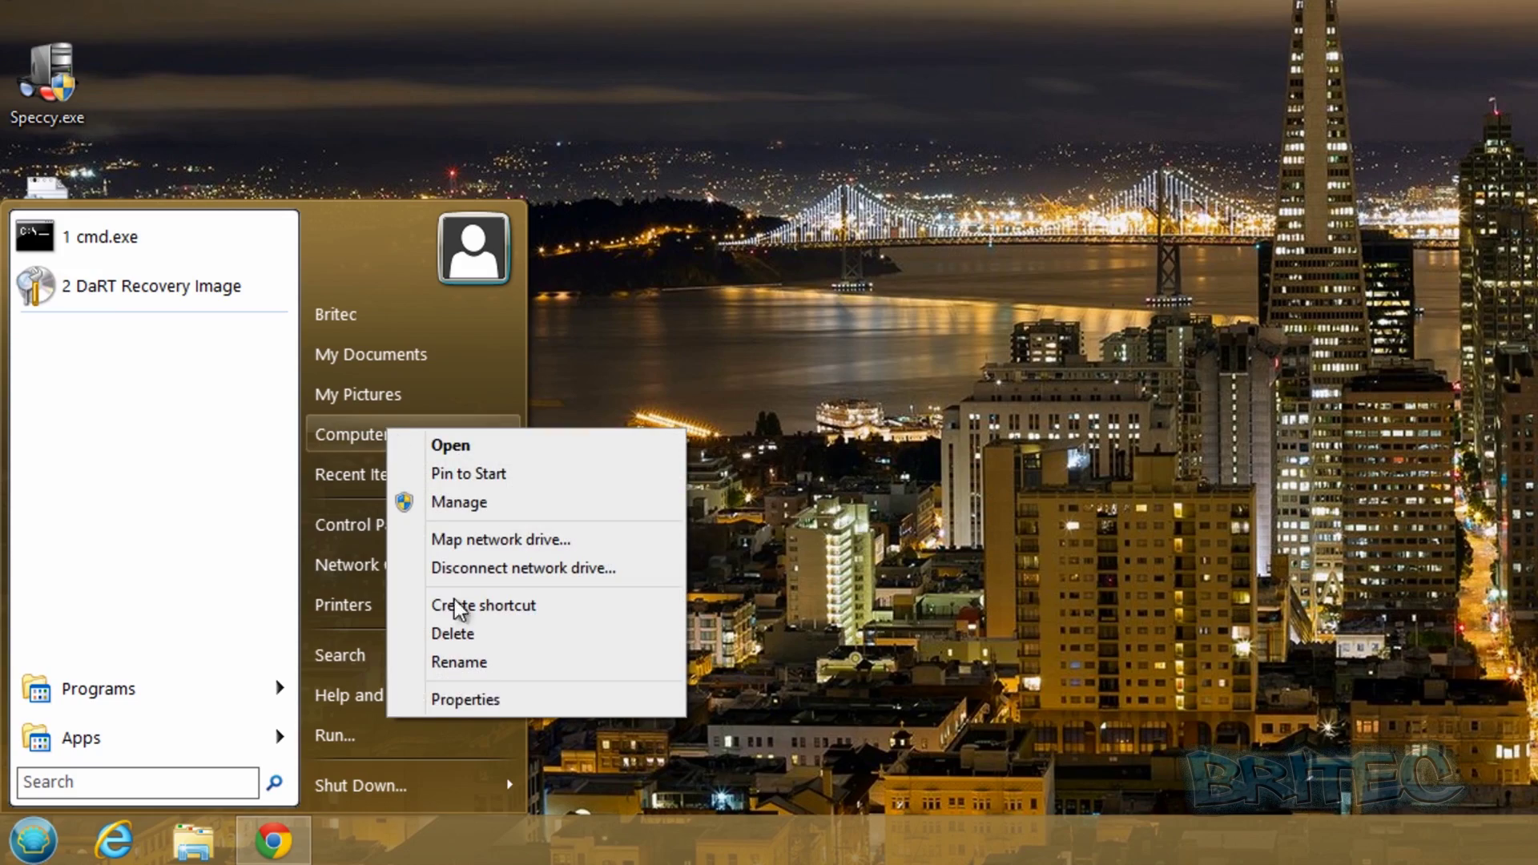
click(489, 709)
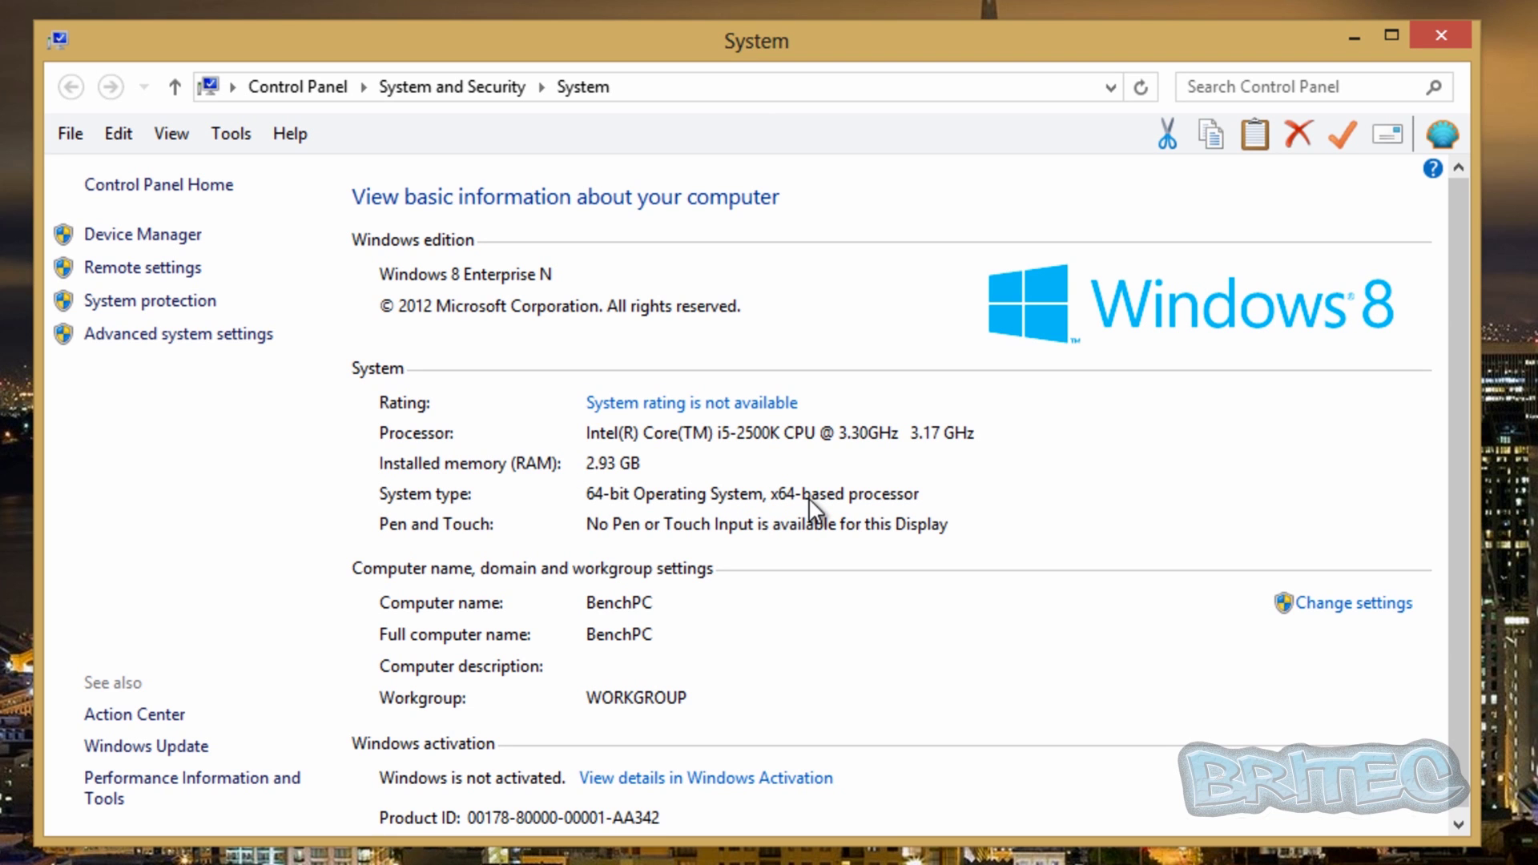
click(1440, 30)
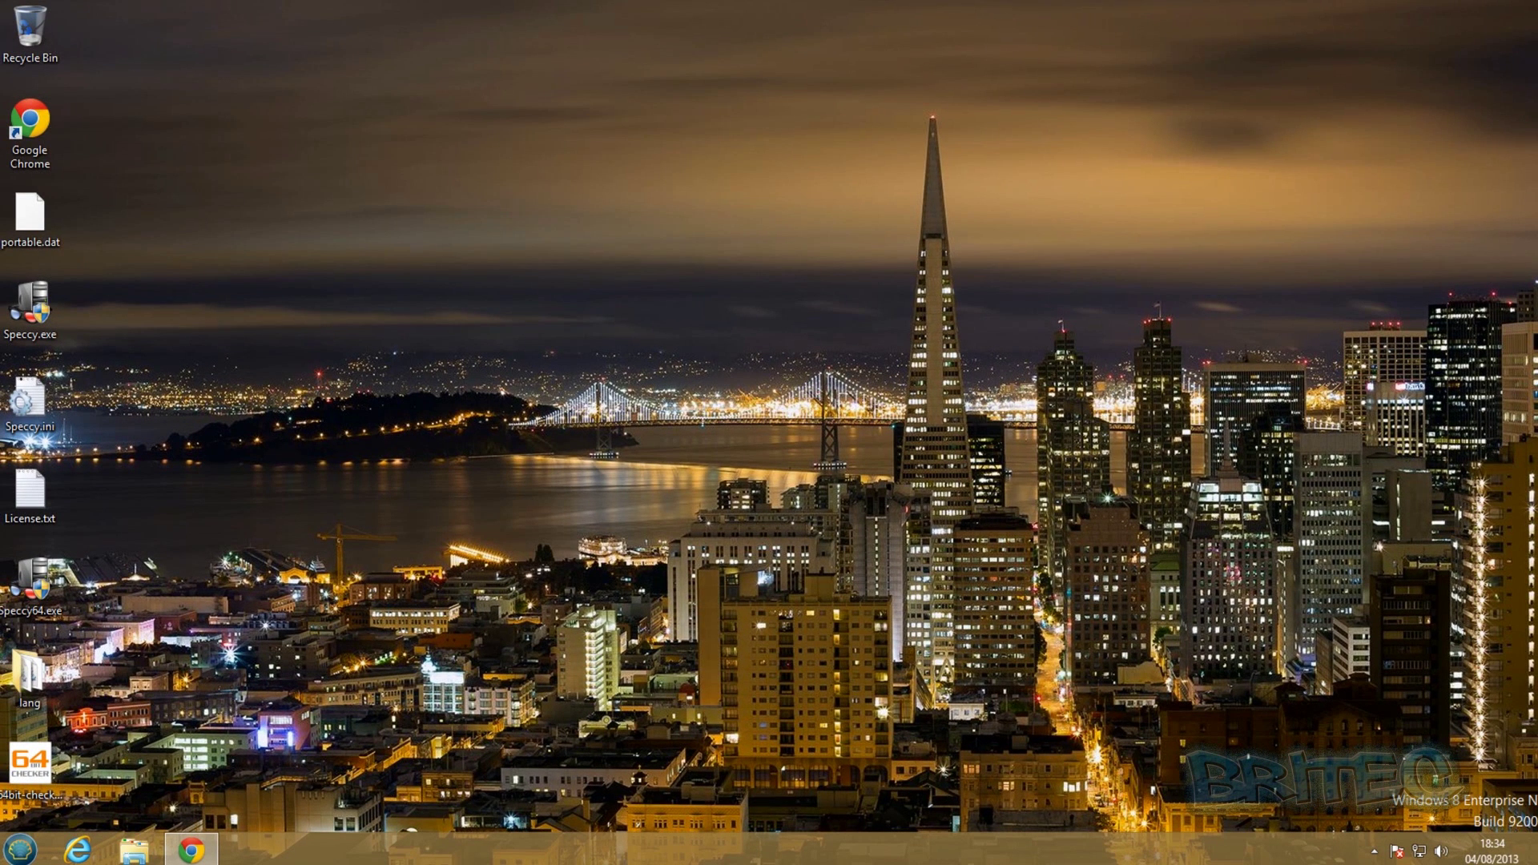
Step: Reopen System properties via Computer in the Start screen's All apps, showing 64-bit Operating System
mouse_move(1535, 862)
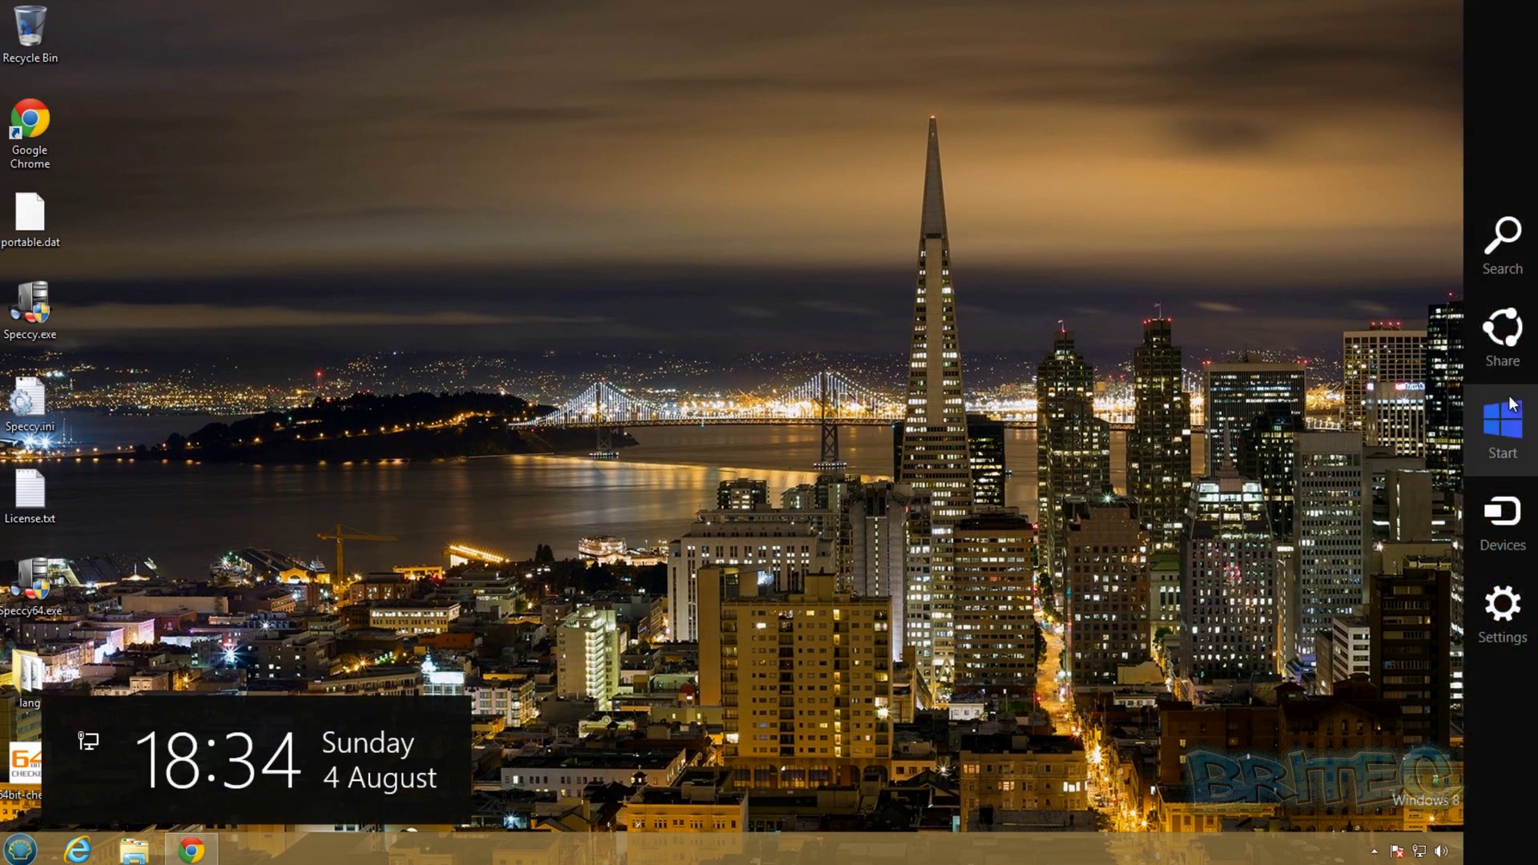
click(1502, 413)
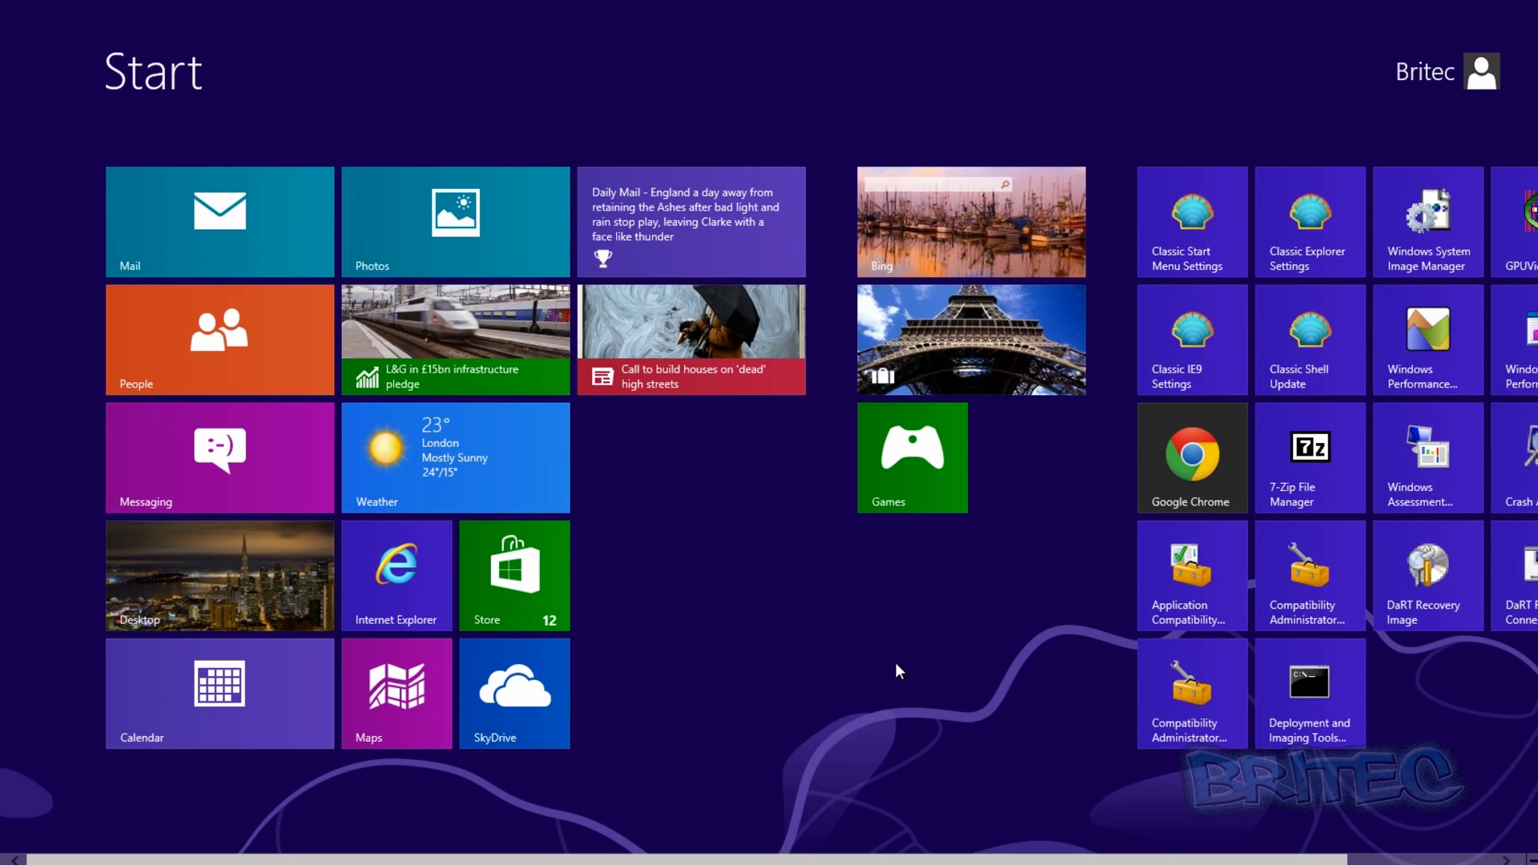
right_click(896, 661)
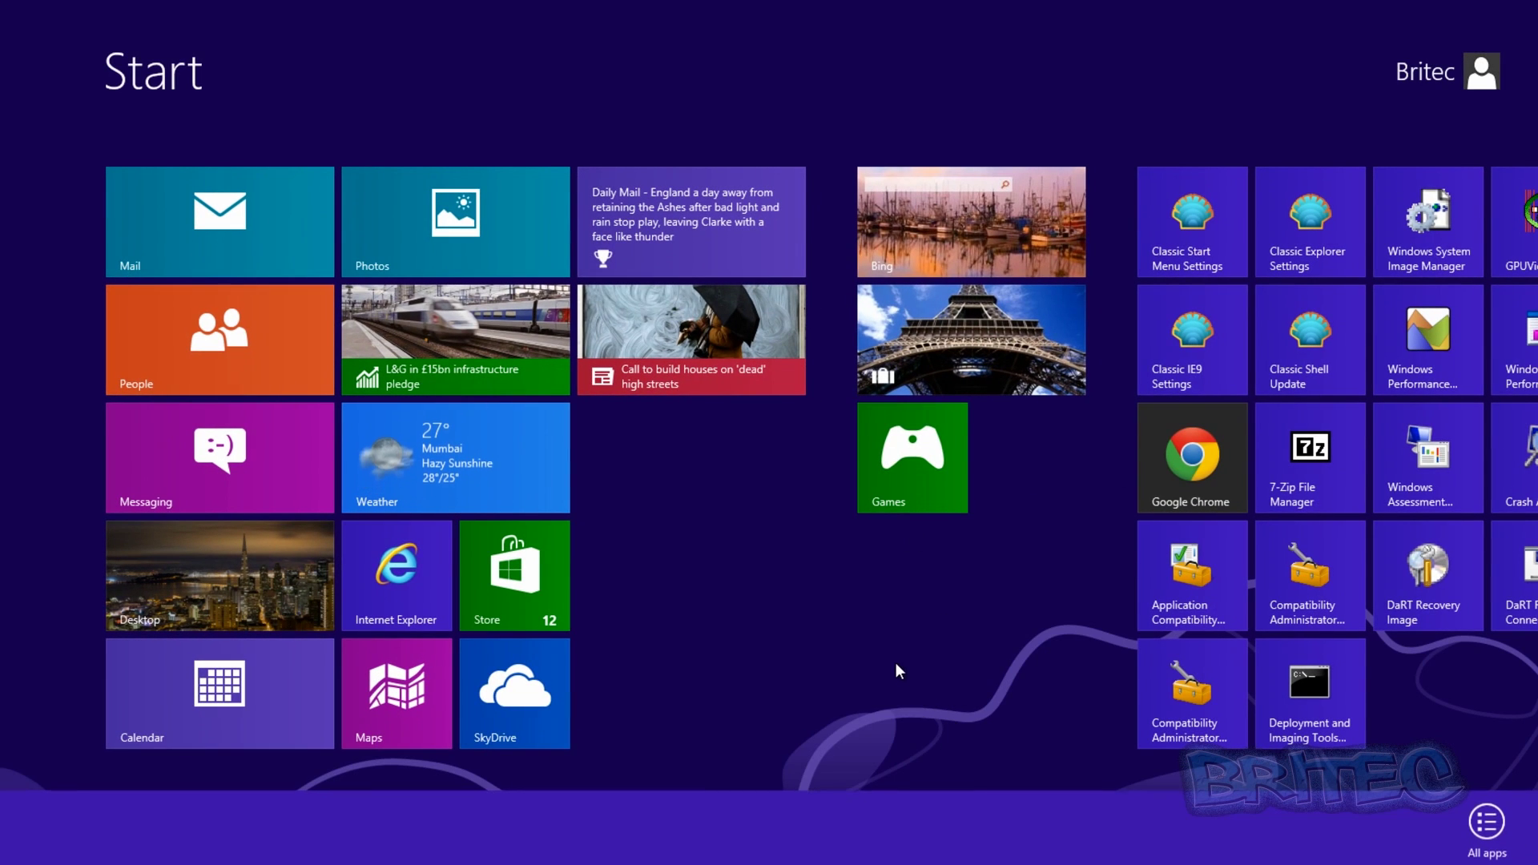
click(1486, 826)
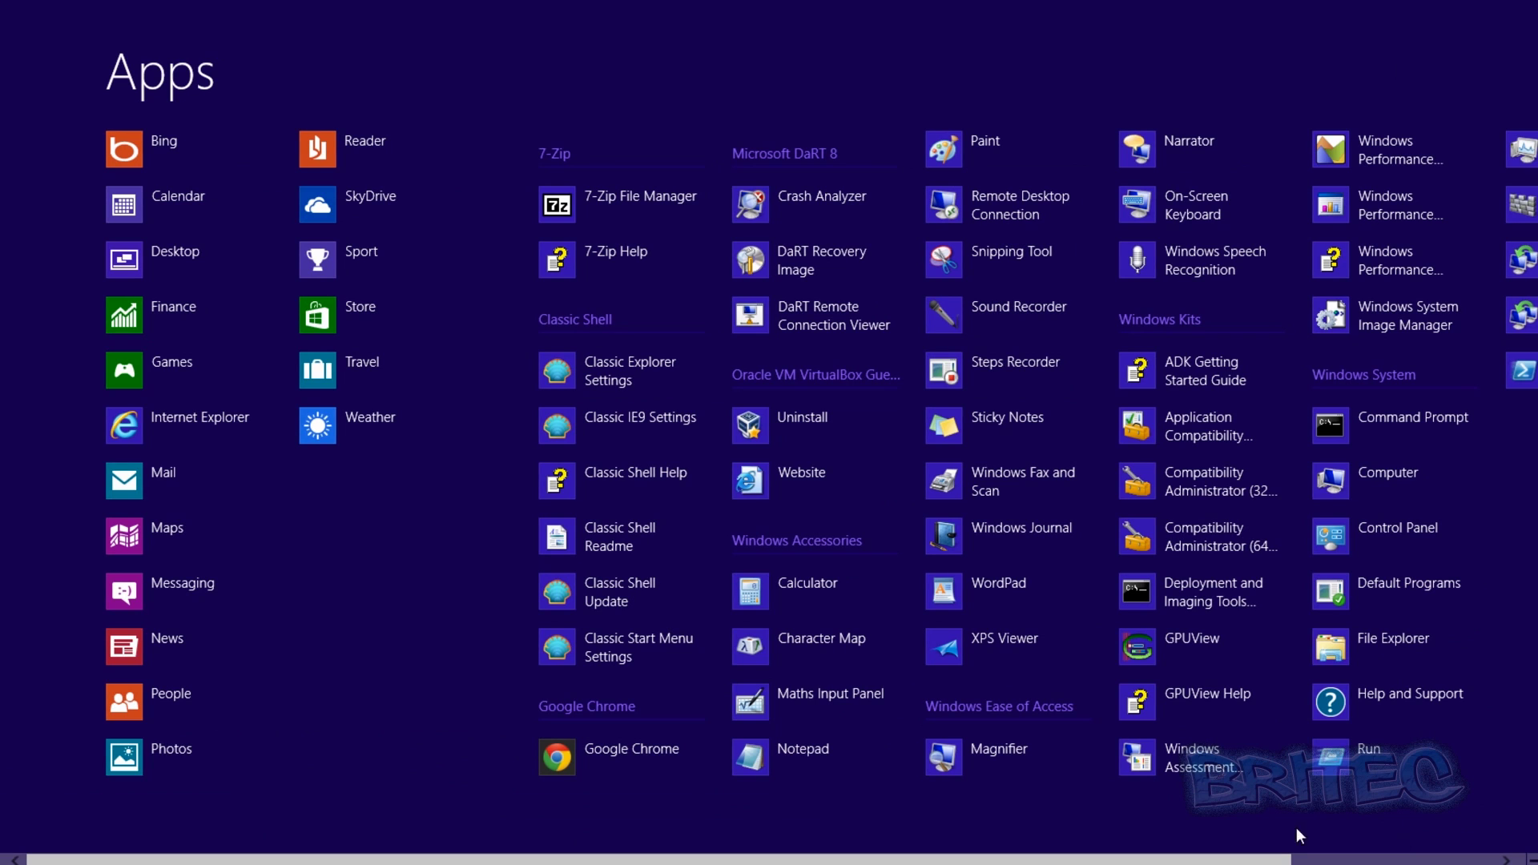
right_click(1368, 477)
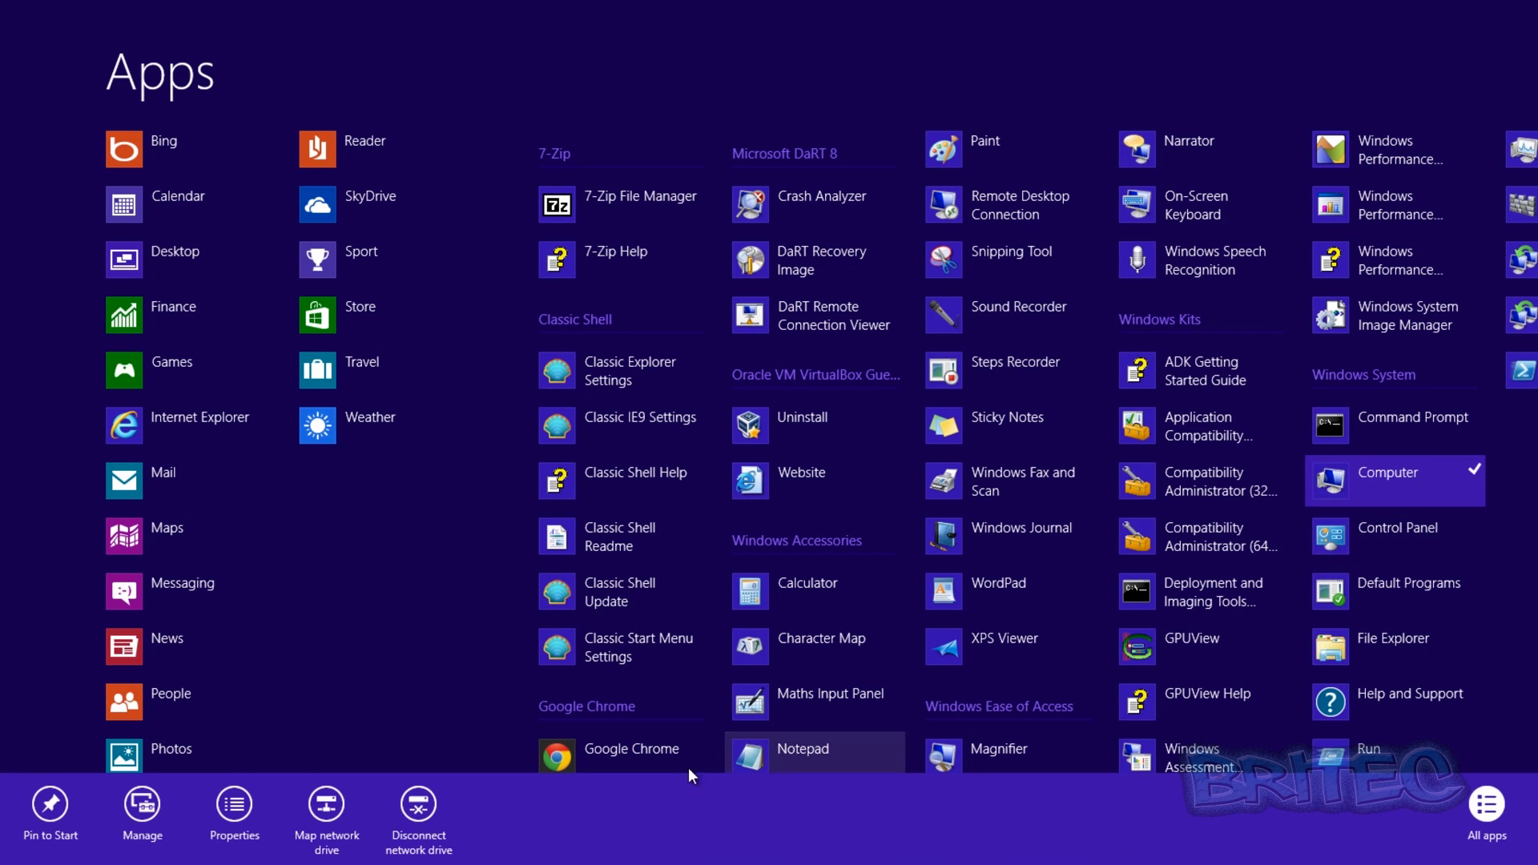
click(237, 811)
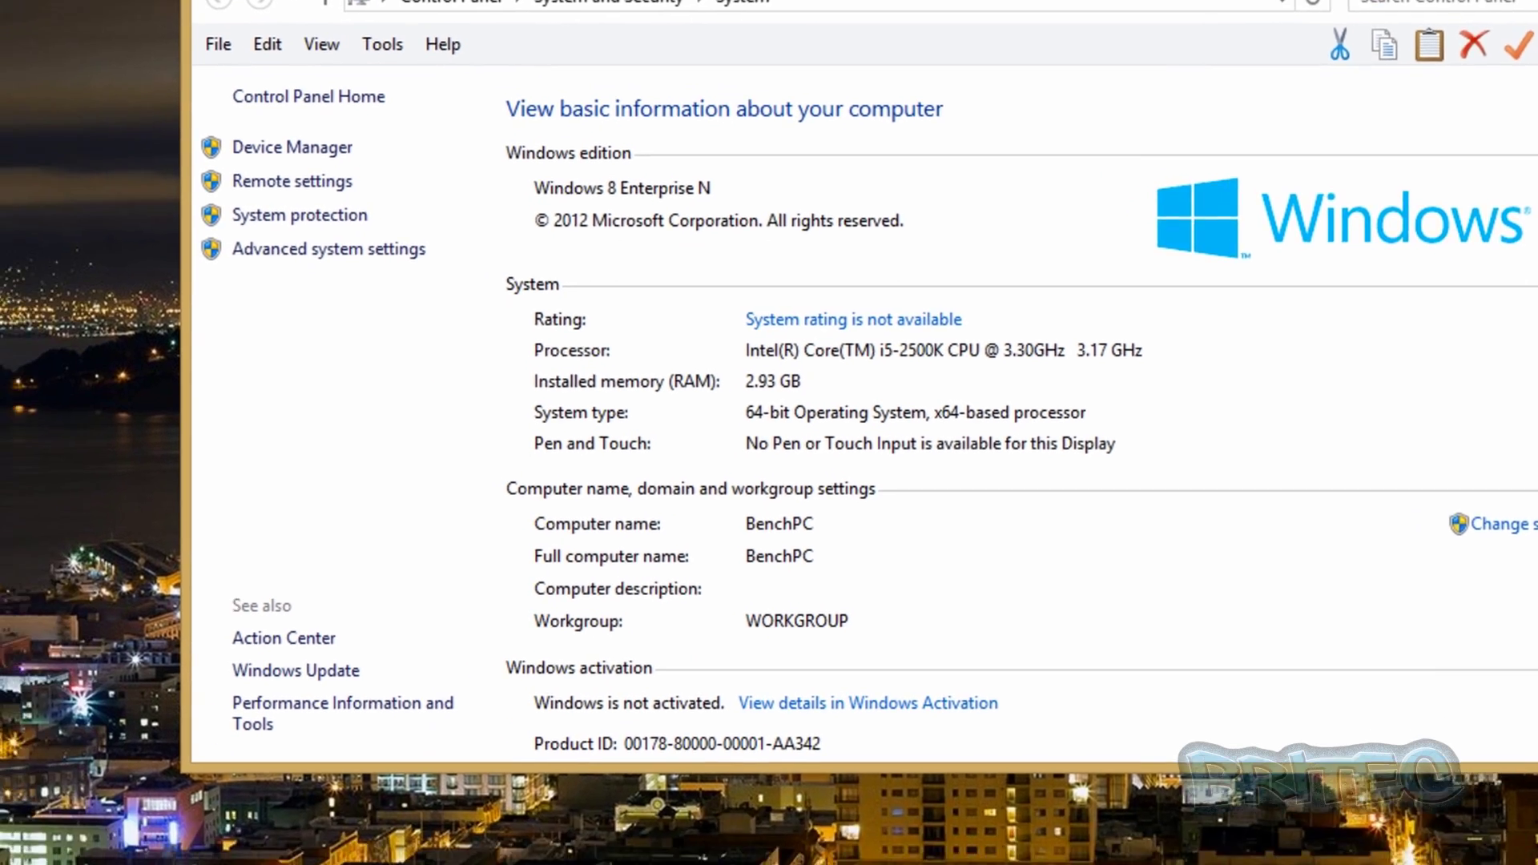
Step: Launch Command Prompt from a 'cmd' search and run 'set pro' to list PROCESSOR_ARCHITECTURE=AMD64
click(1532, 4)
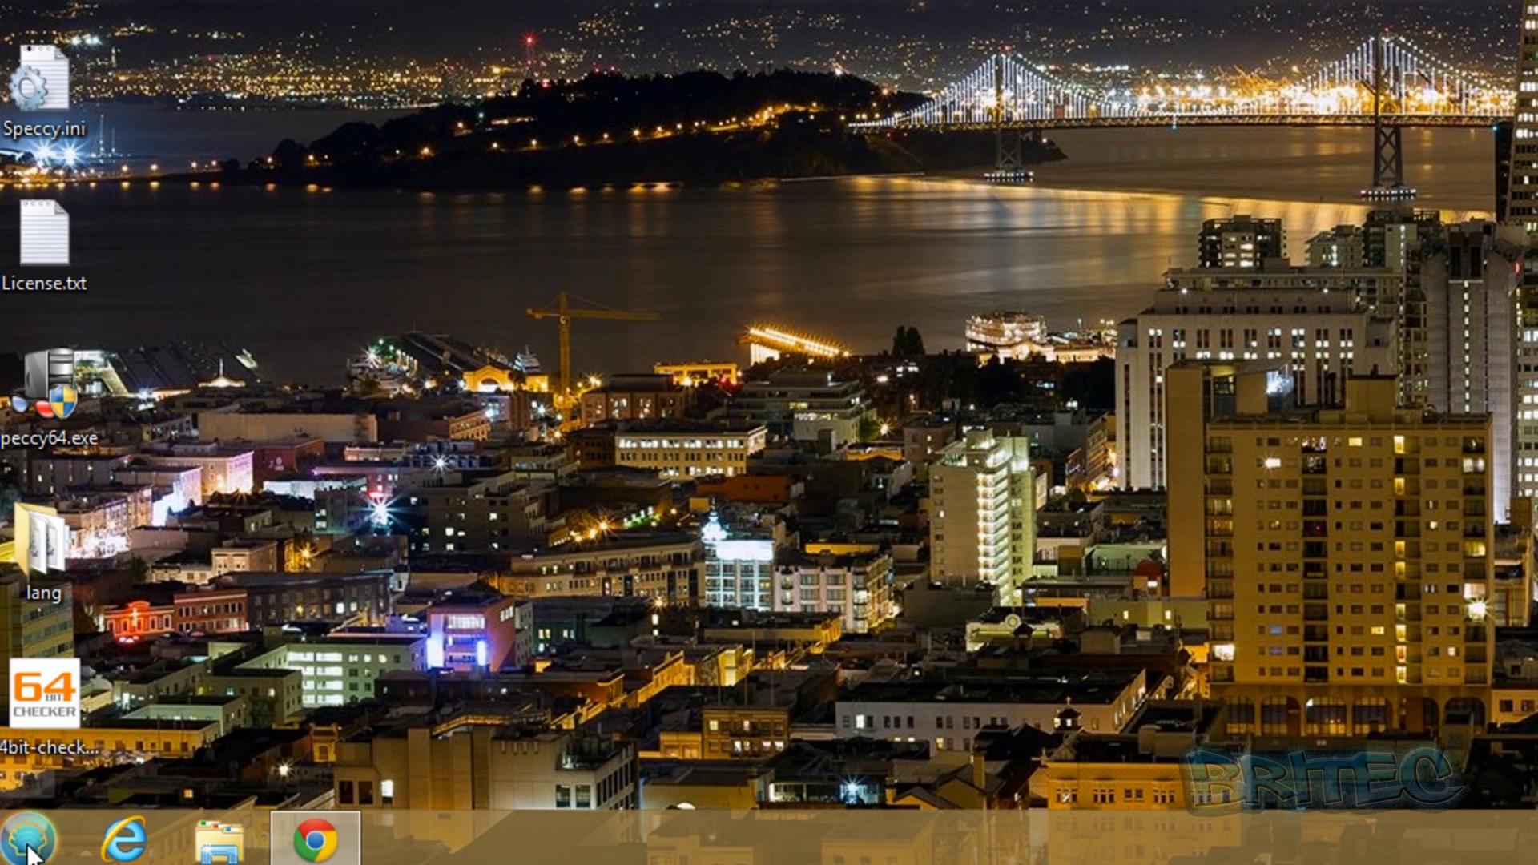
click(28, 838)
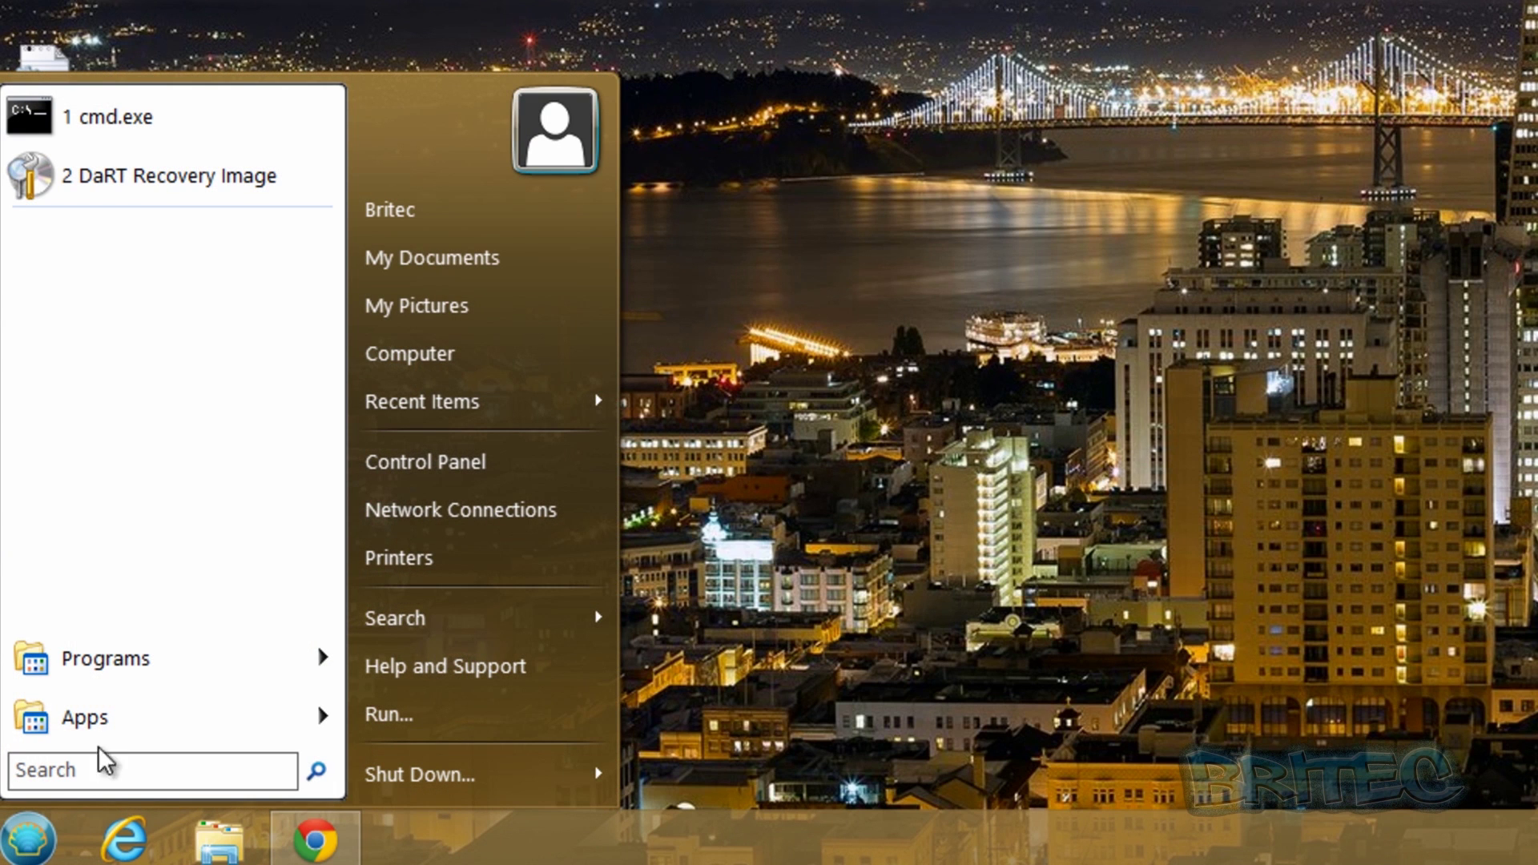
text(cmd)
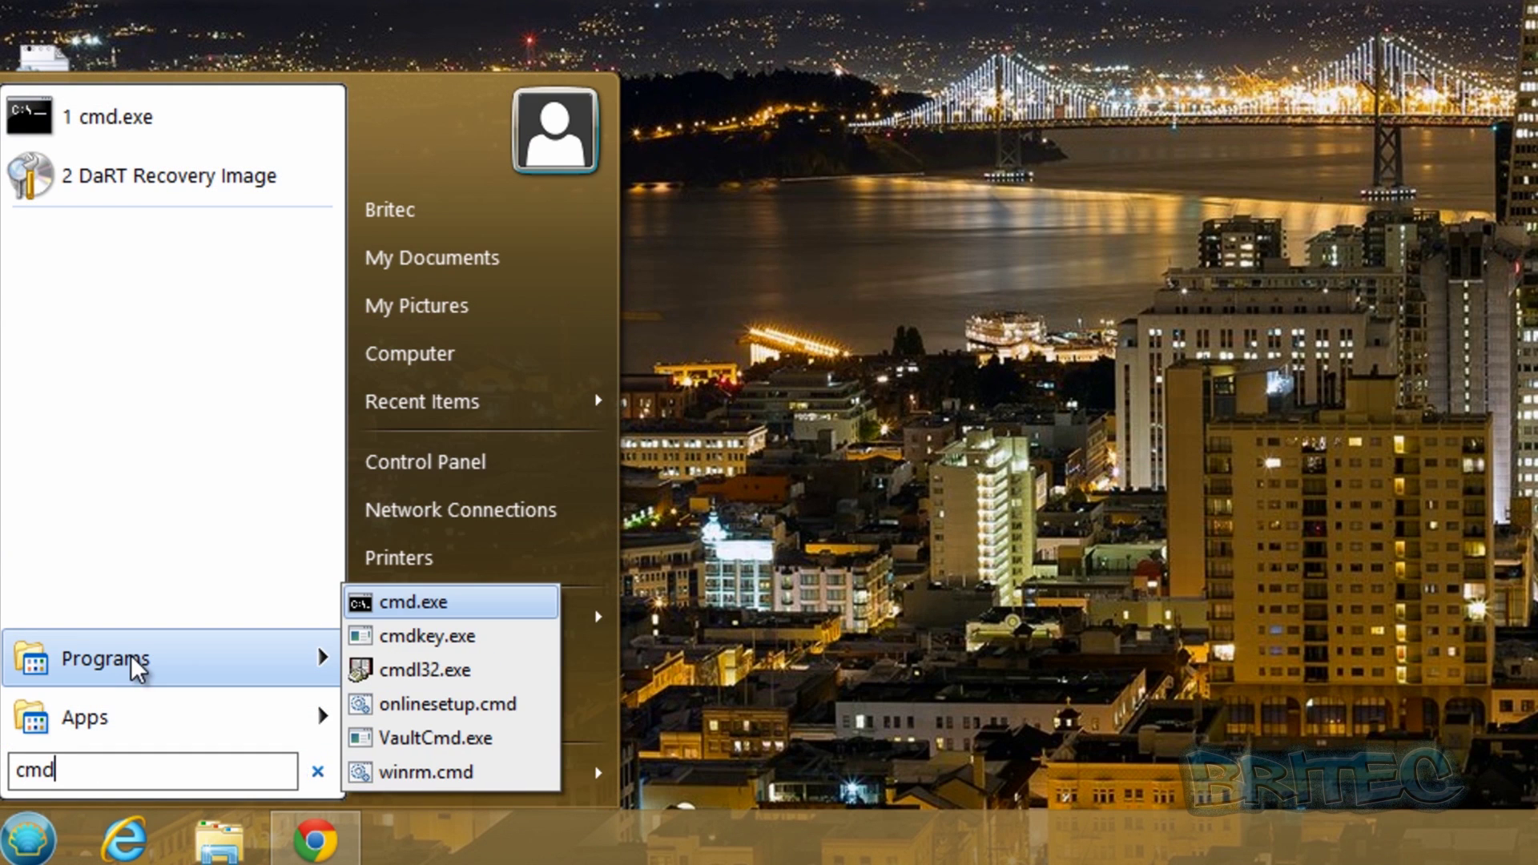
click(417, 602)
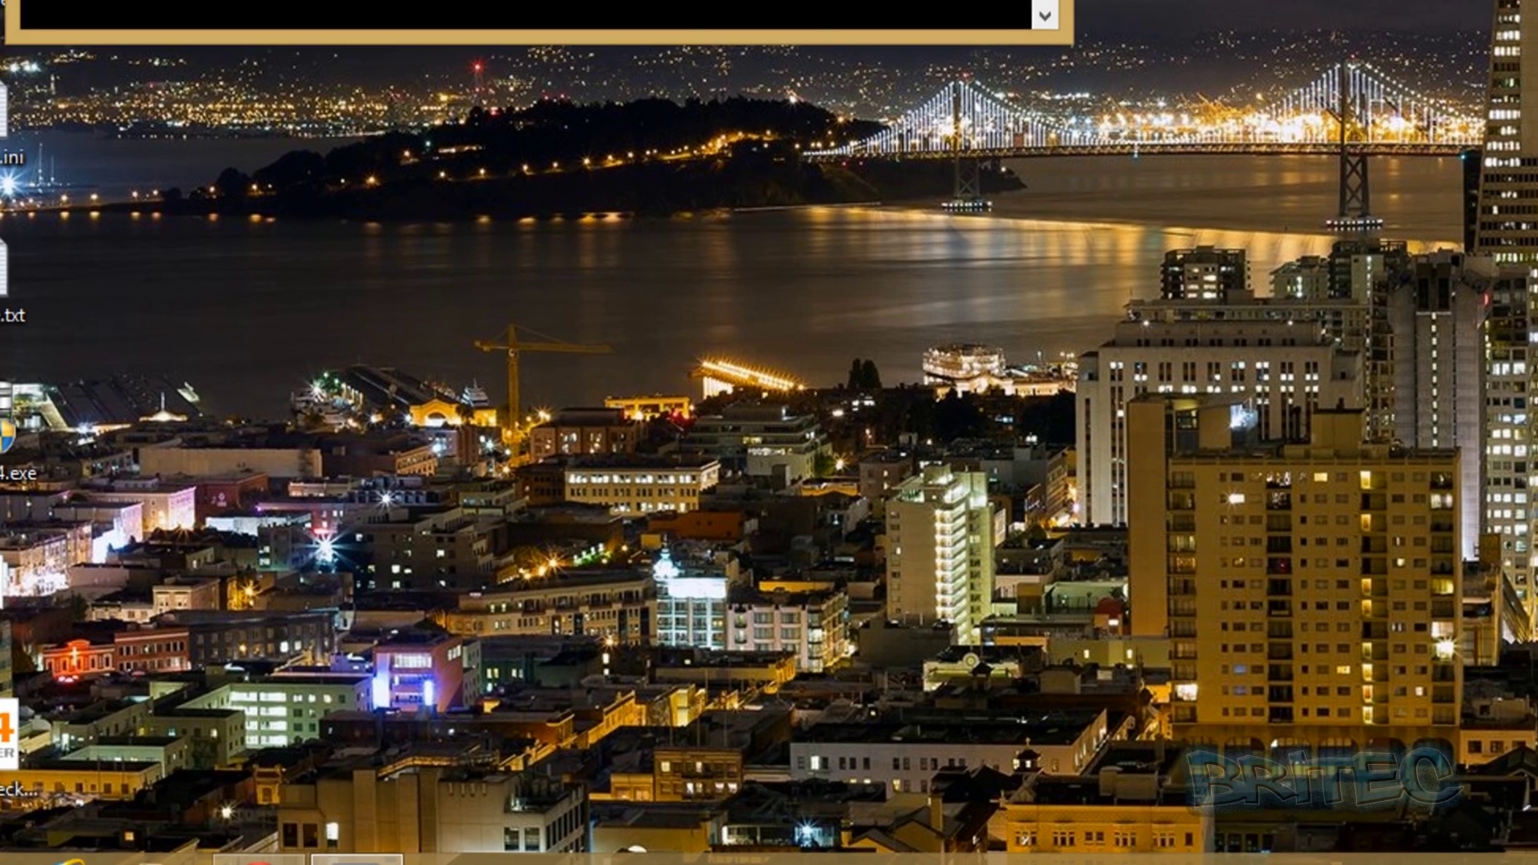
drag(867, 8, 869, 69)
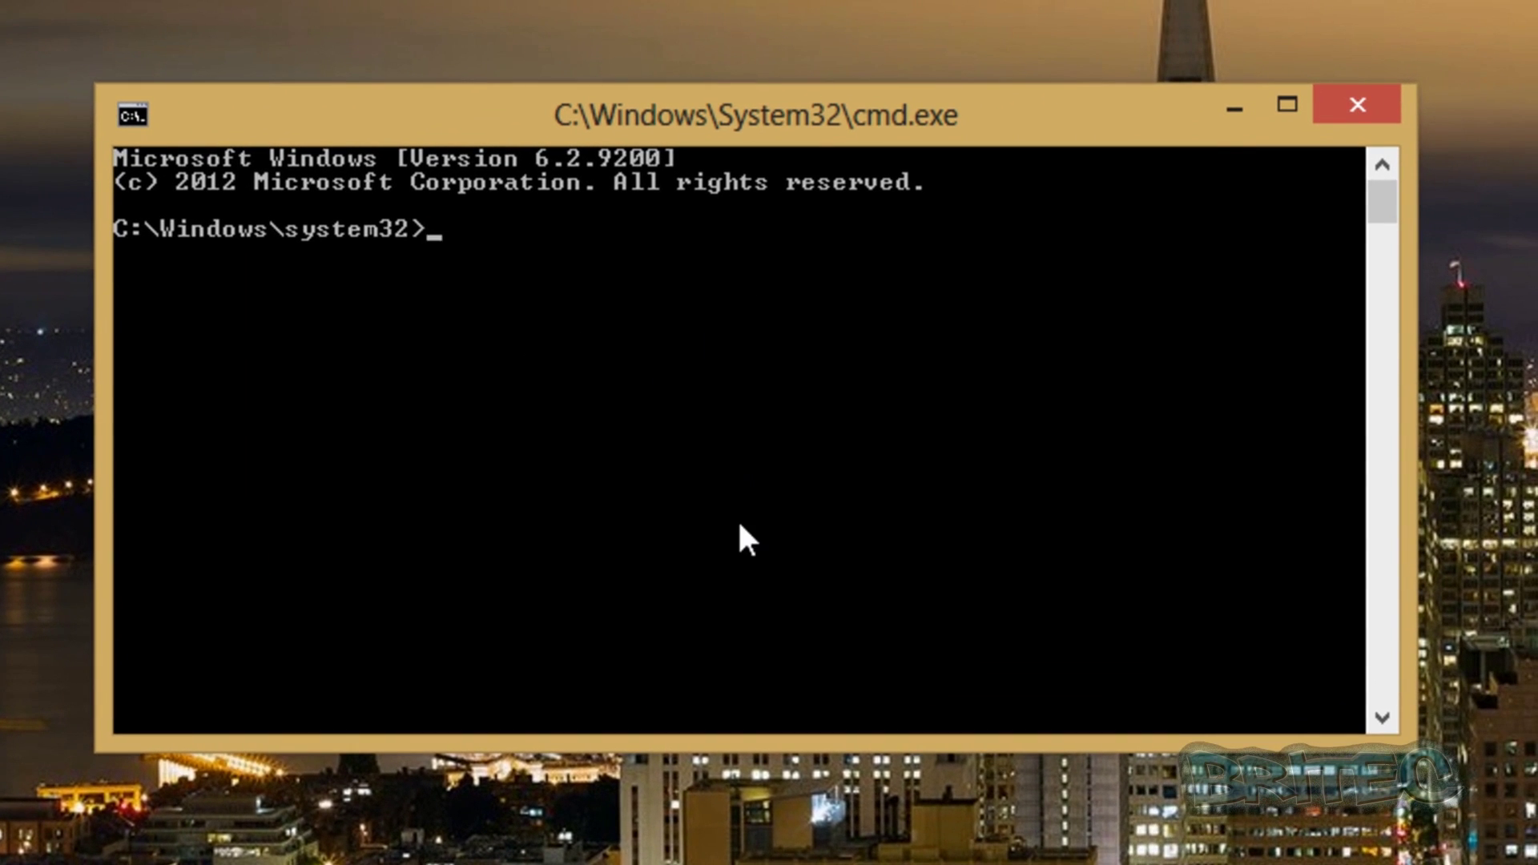
text(set pro)
key(Return)
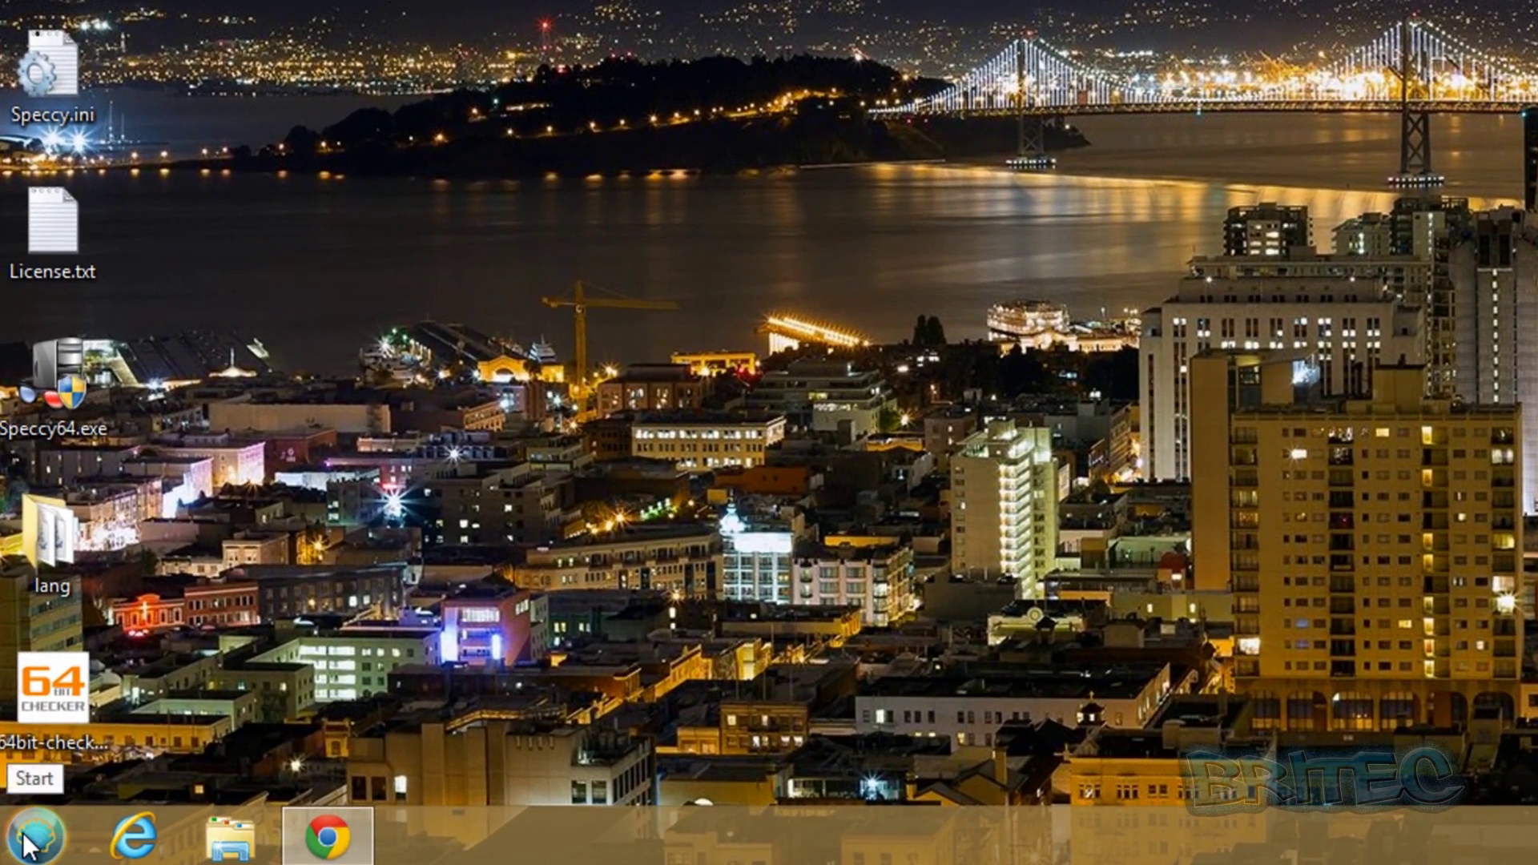
Step: Browse Local Disk (C:) to point out Program Files and Program Files (x86), then close Explorer
click(26, 842)
click(455, 343)
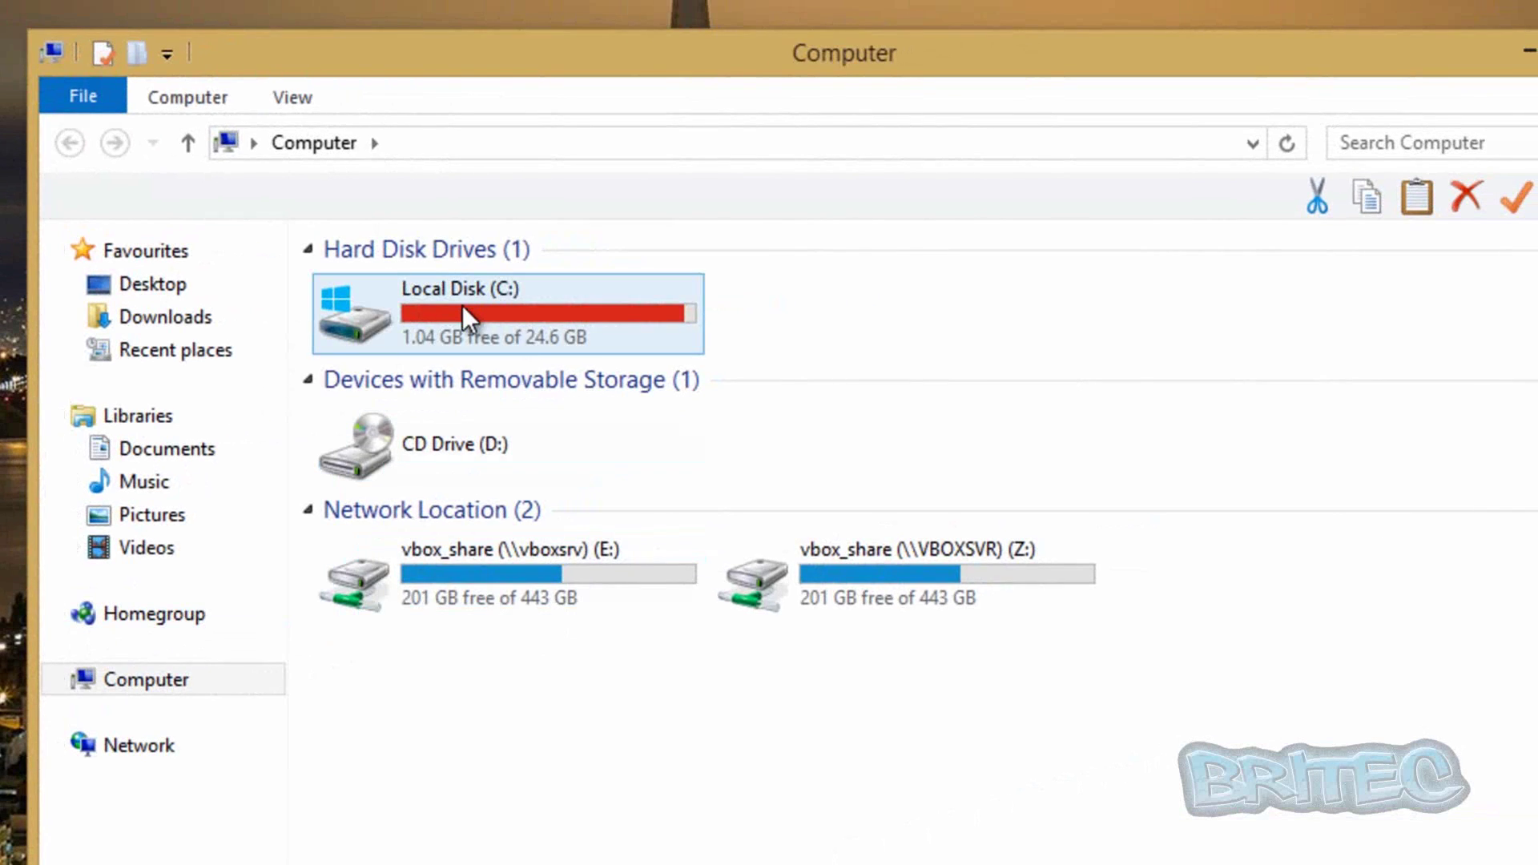
double_click(463, 305)
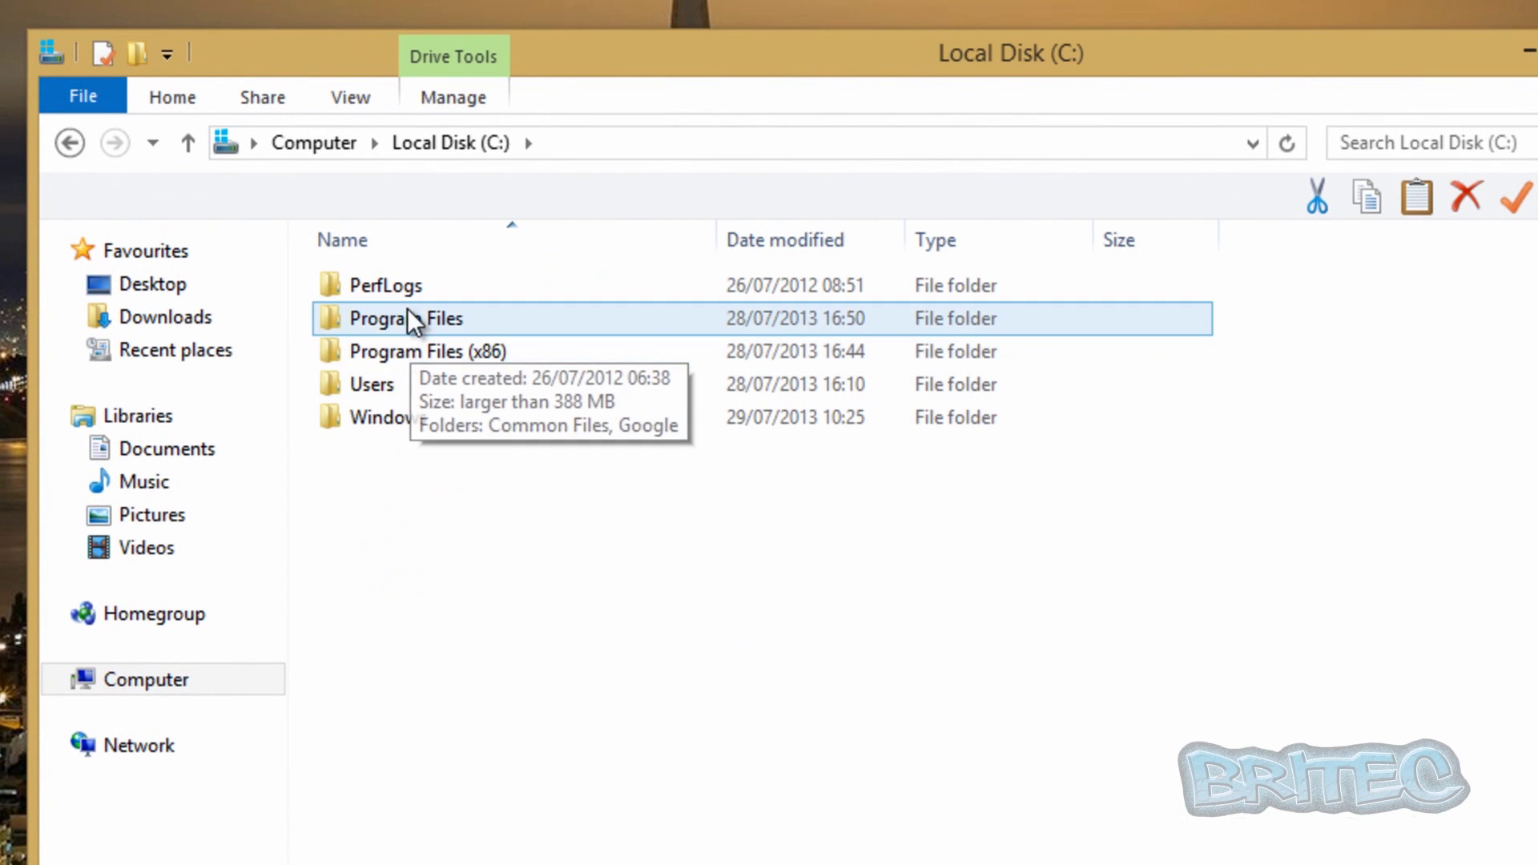
mouse_move(445, 319)
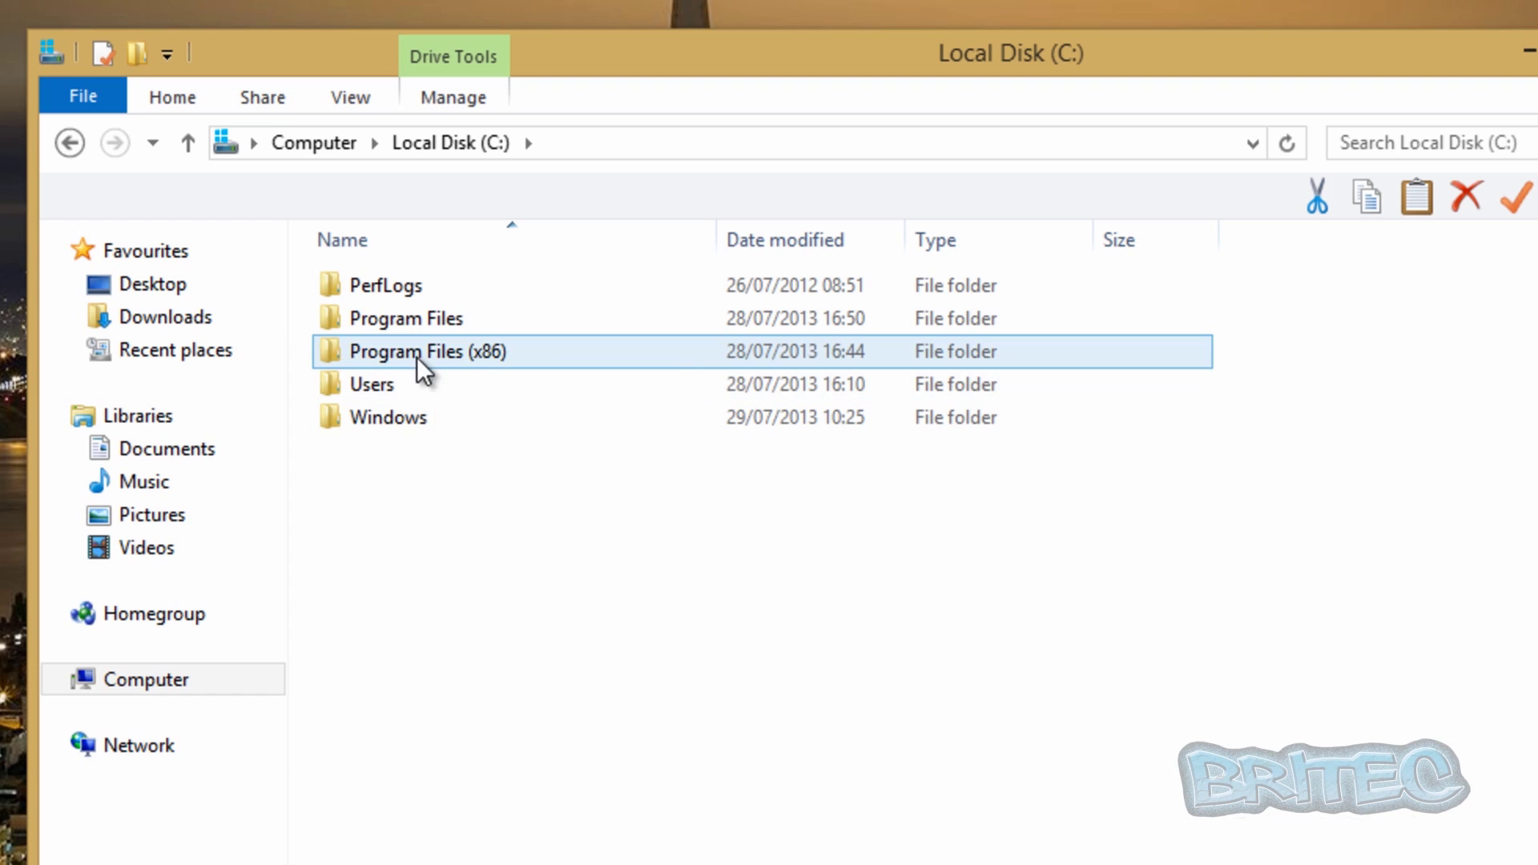
mouse_move(463, 364)
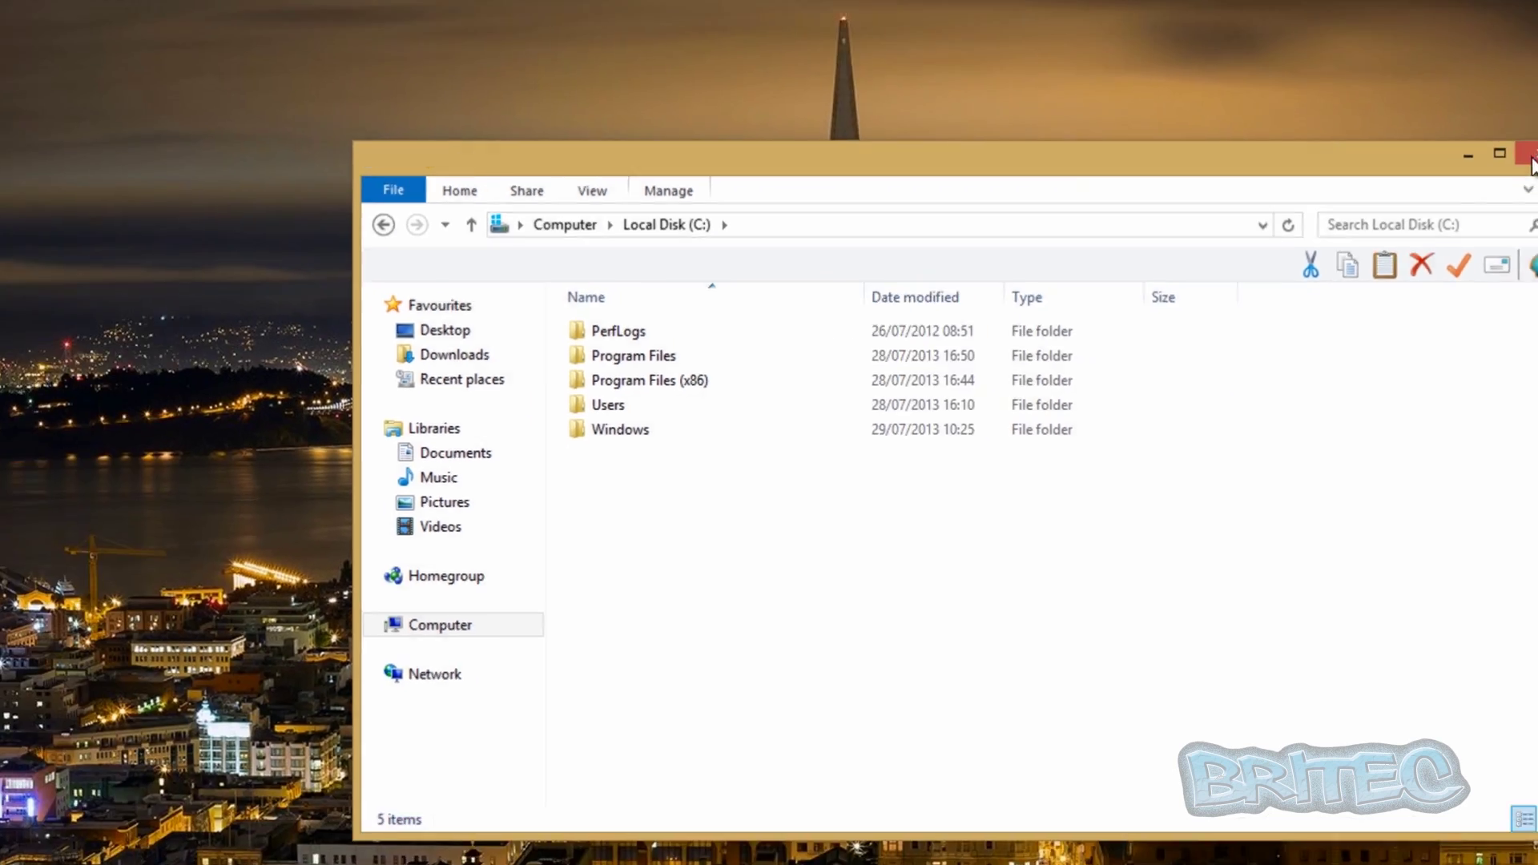
key(alt+F4)
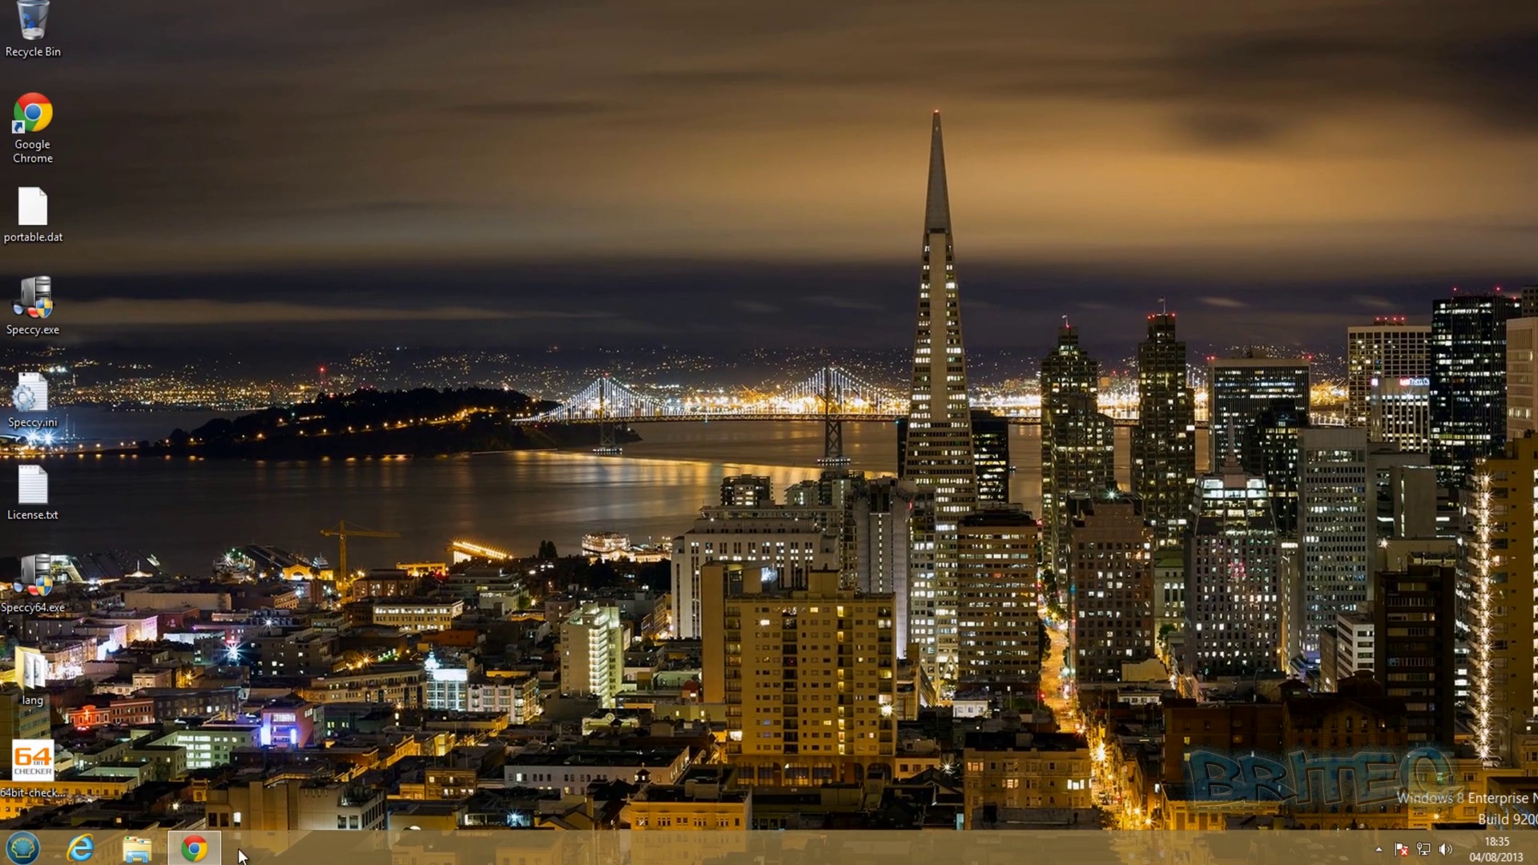
Step: Show the IgorWare 64bit Checker page in Chrome, minimise it, and drag 64bit-checker to the desktop's top centre
click(192, 853)
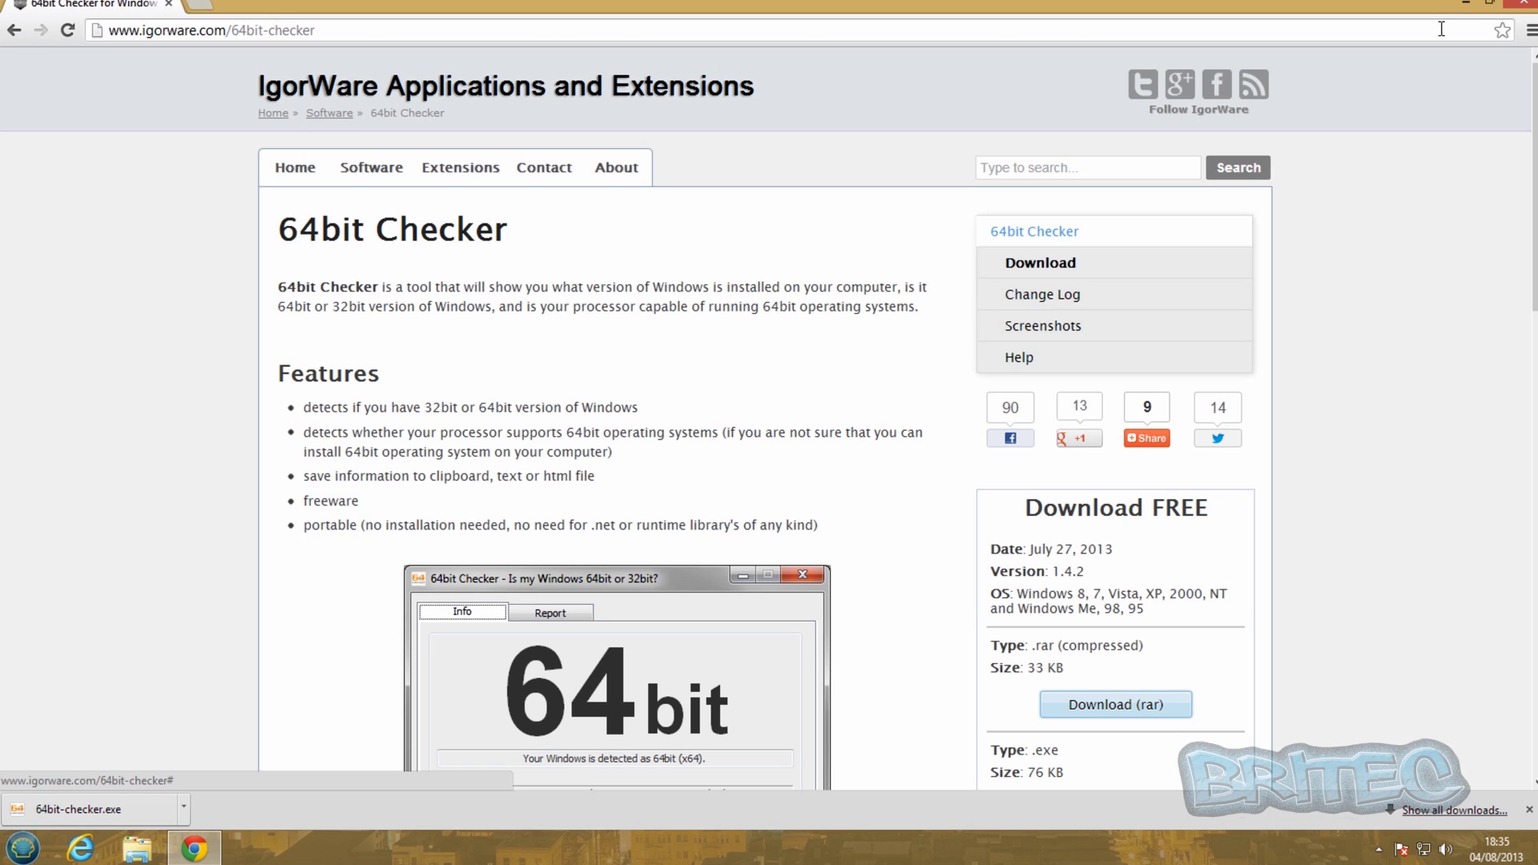
click(1466, 5)
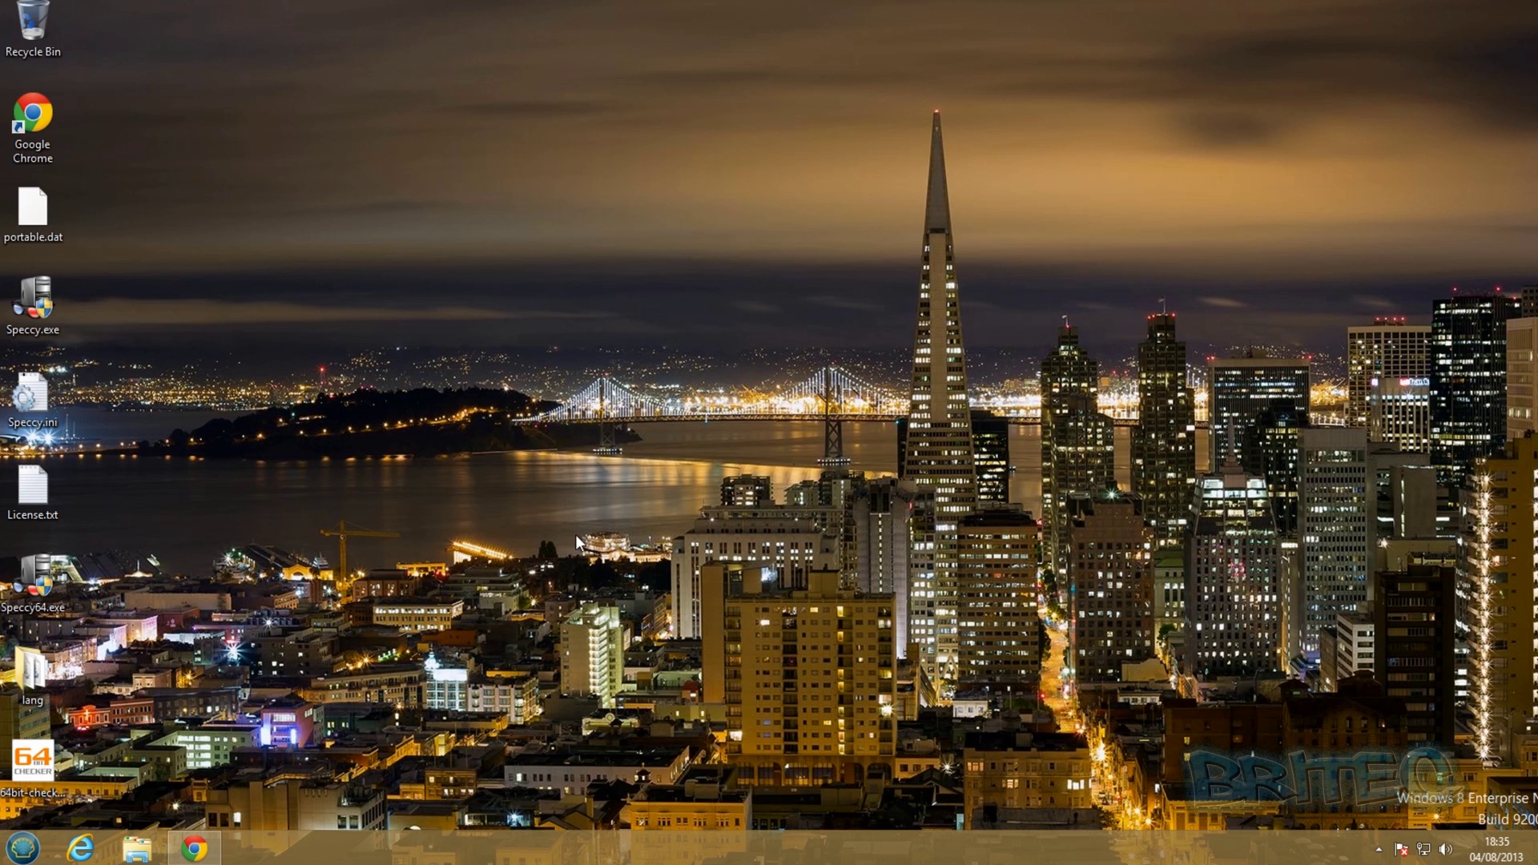
drag(19, 765, 737, 217)
Step: Run 64bit-checker.exe, view its Report, save it as text and copy it to the clipboard, then close
double_click(736, 212)
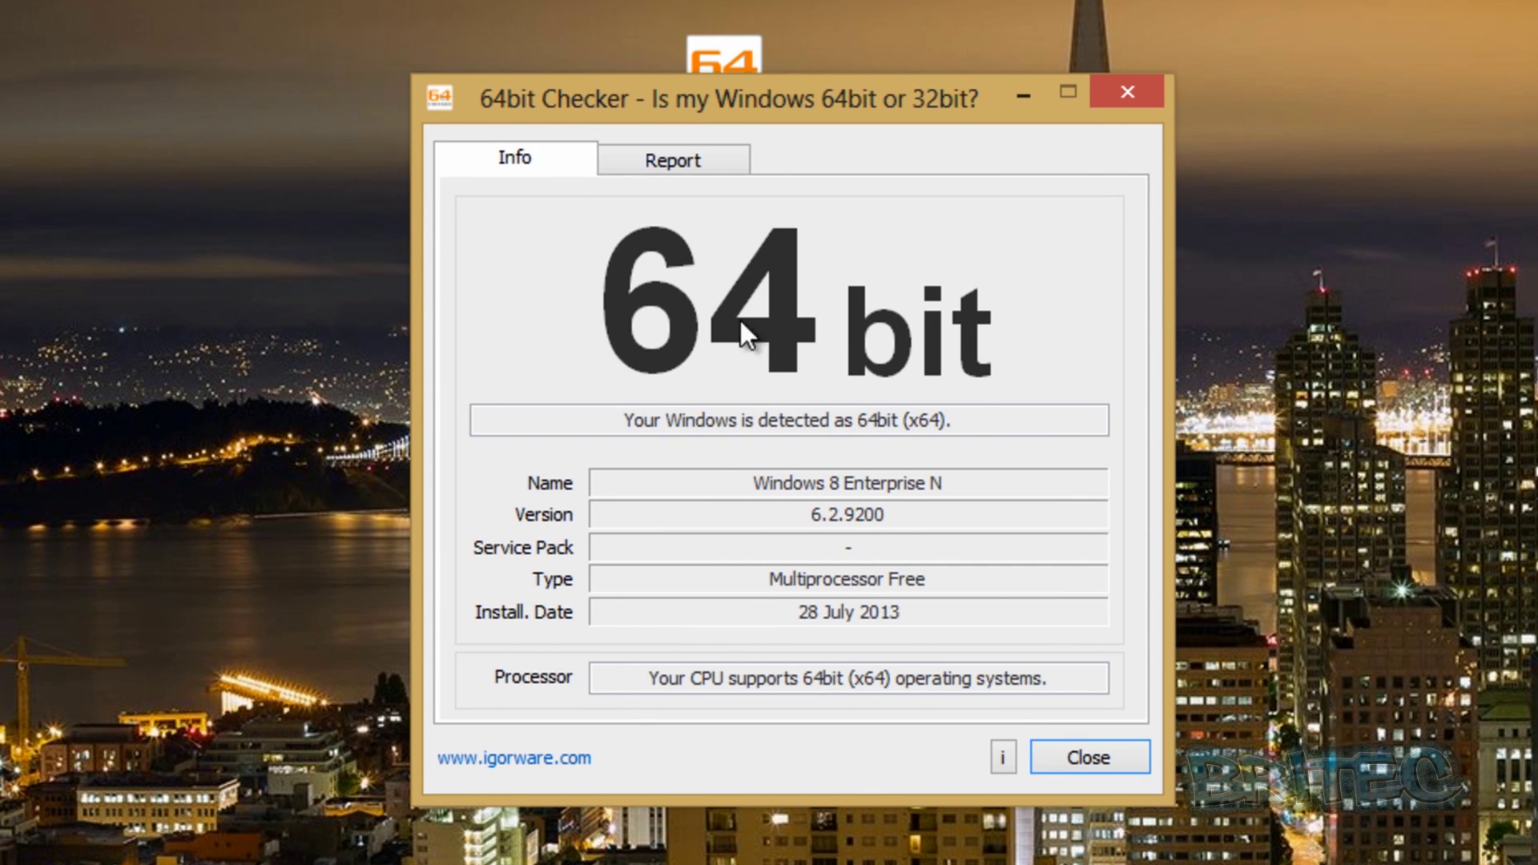
click(686, 162)
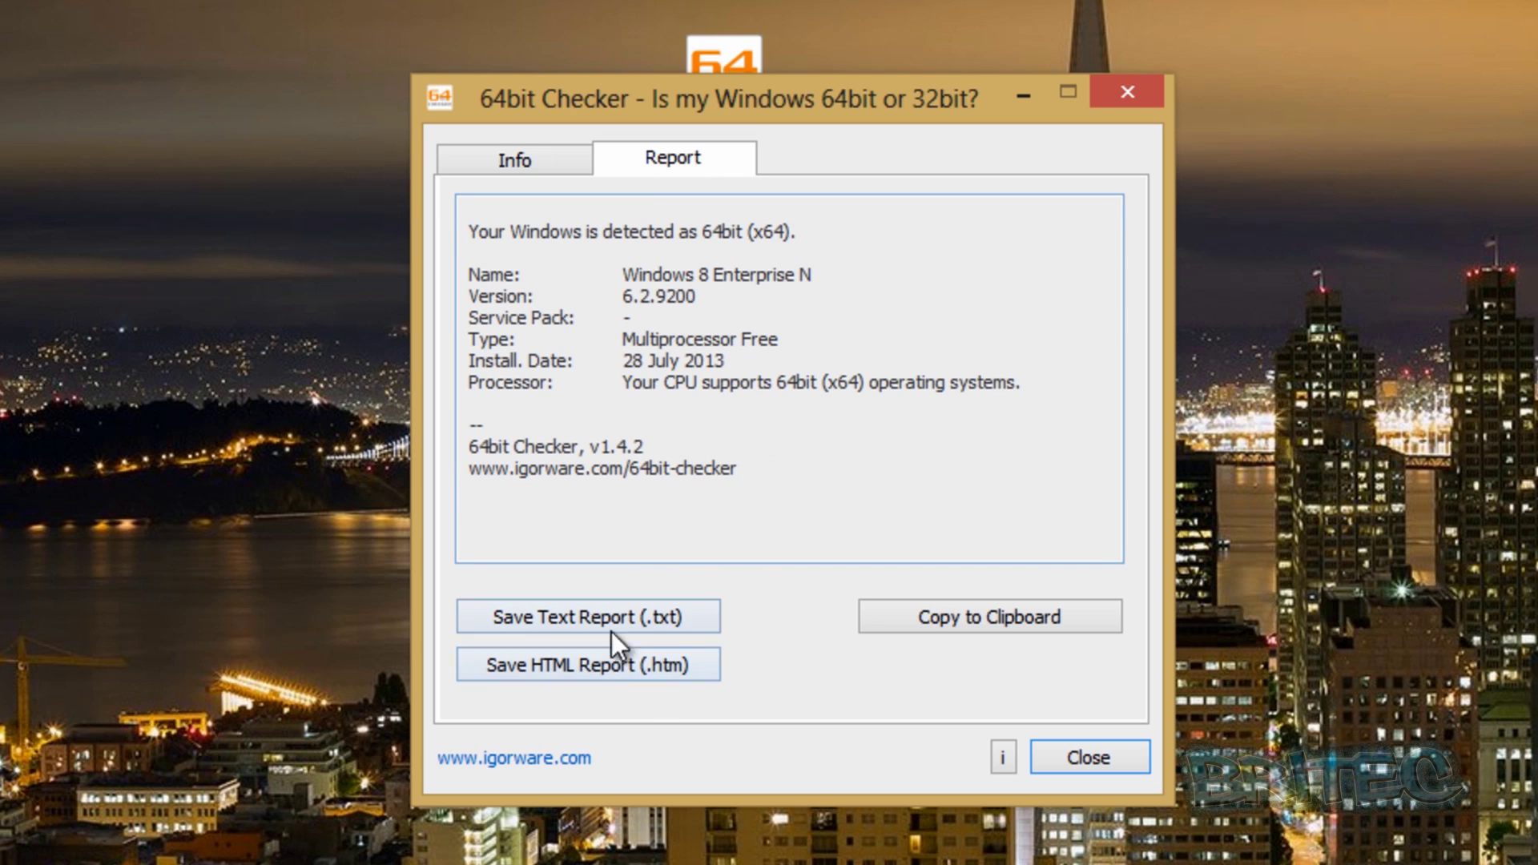
click(591, 616)
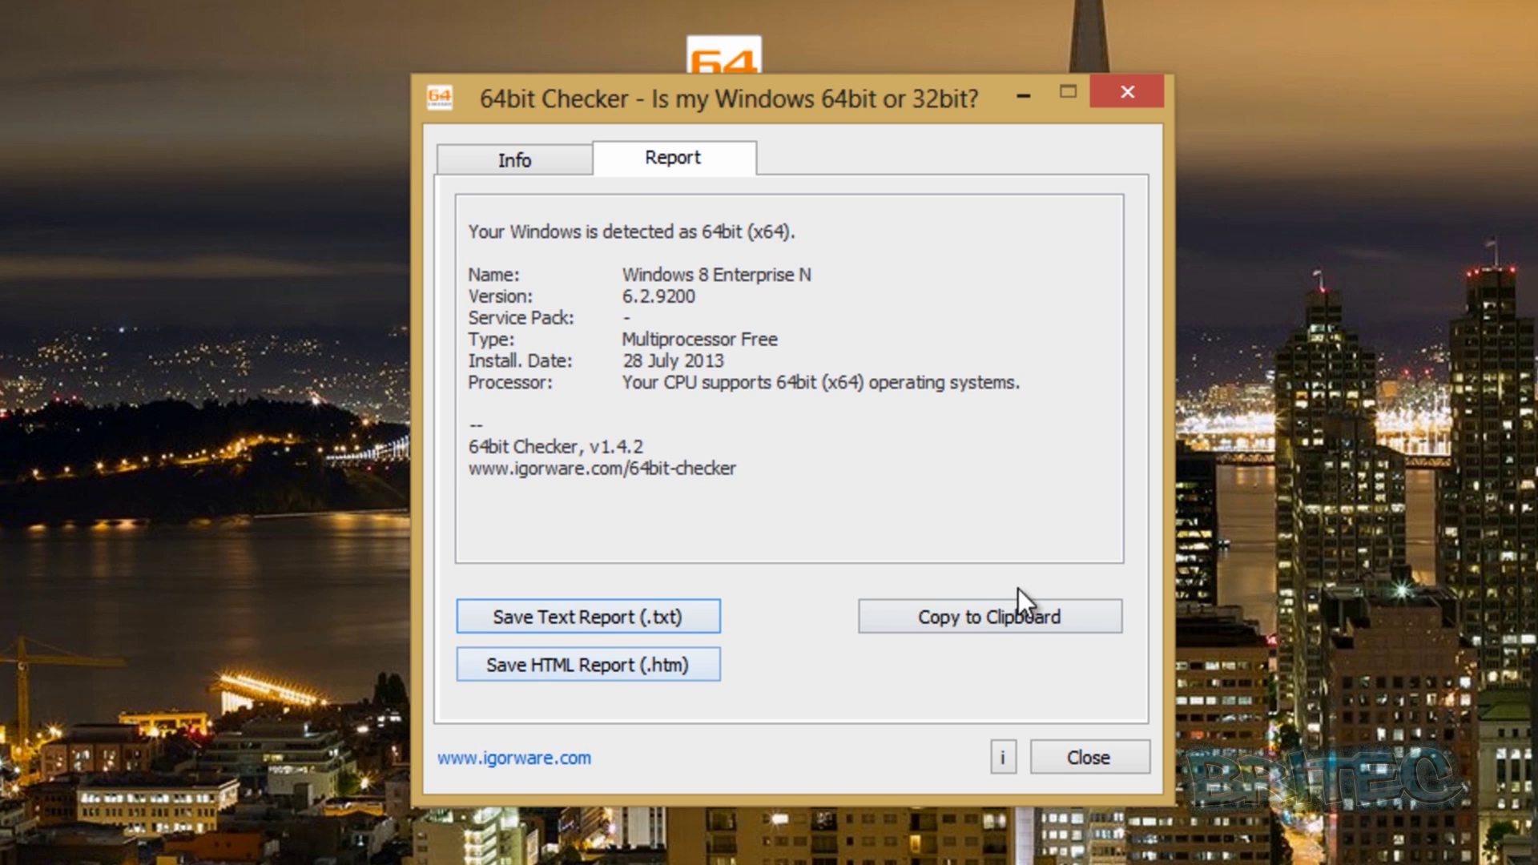
click(944, 624)
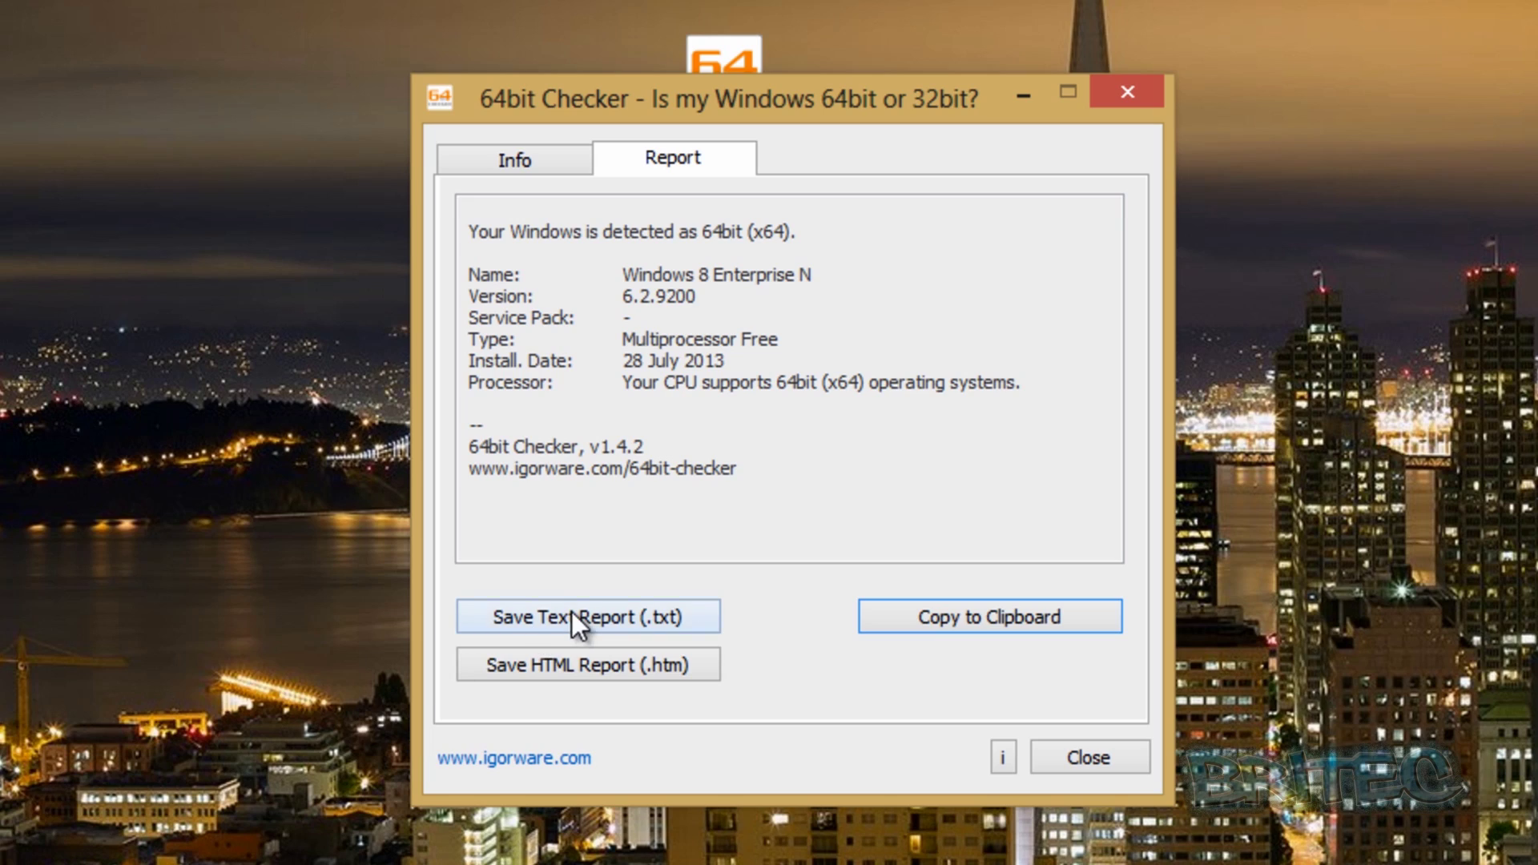
click(1090, 757)
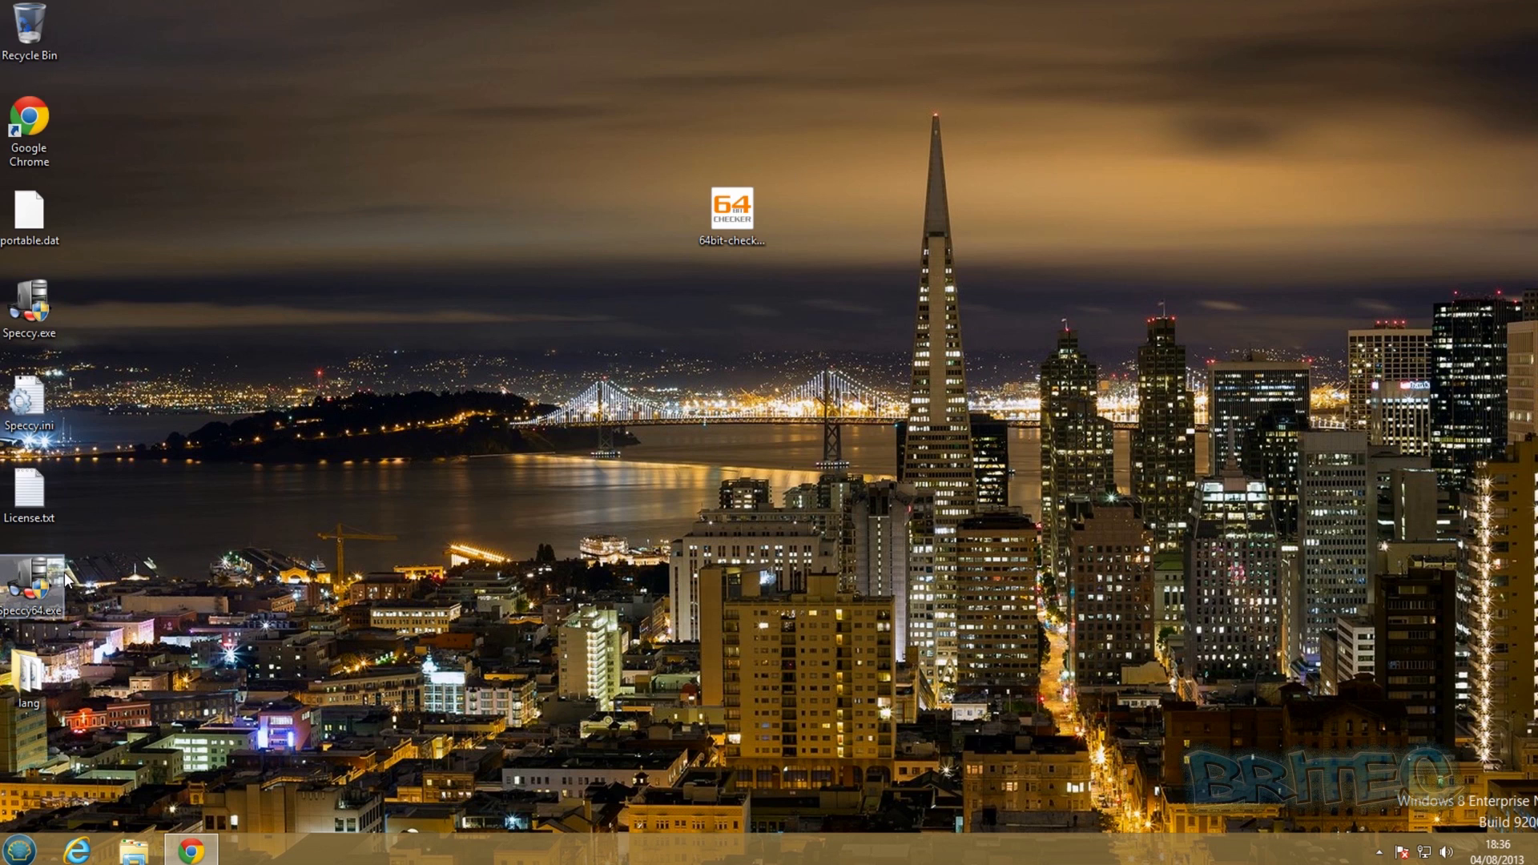
Step: Move Speccy64.exe up, run it with UAC approval to read Windows 8 Enterprise N 64-bit, then close
drag(31, 581, 499, 303)
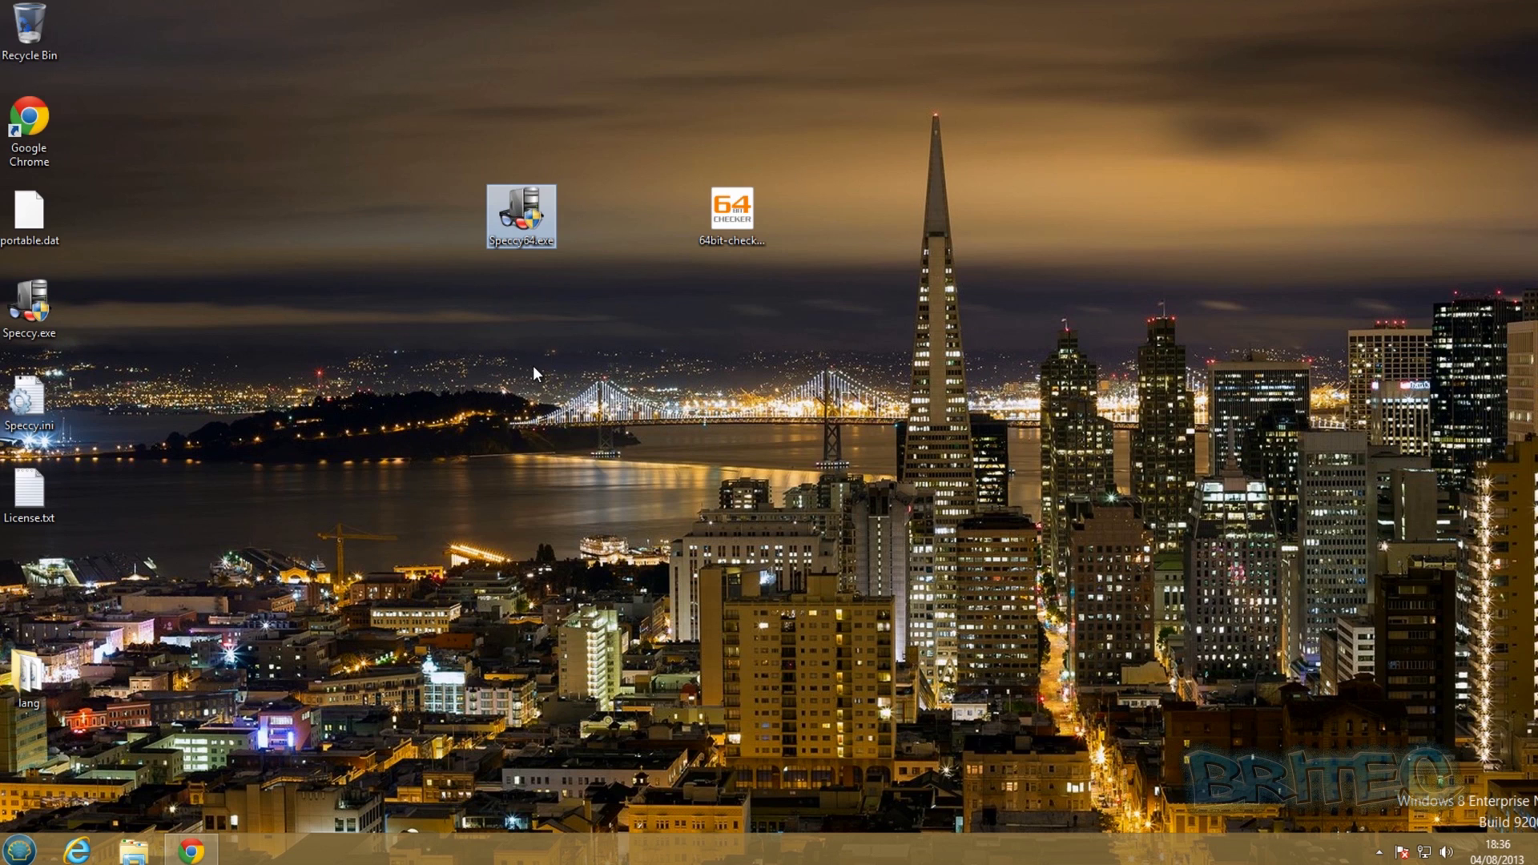
double_click(517, 212)
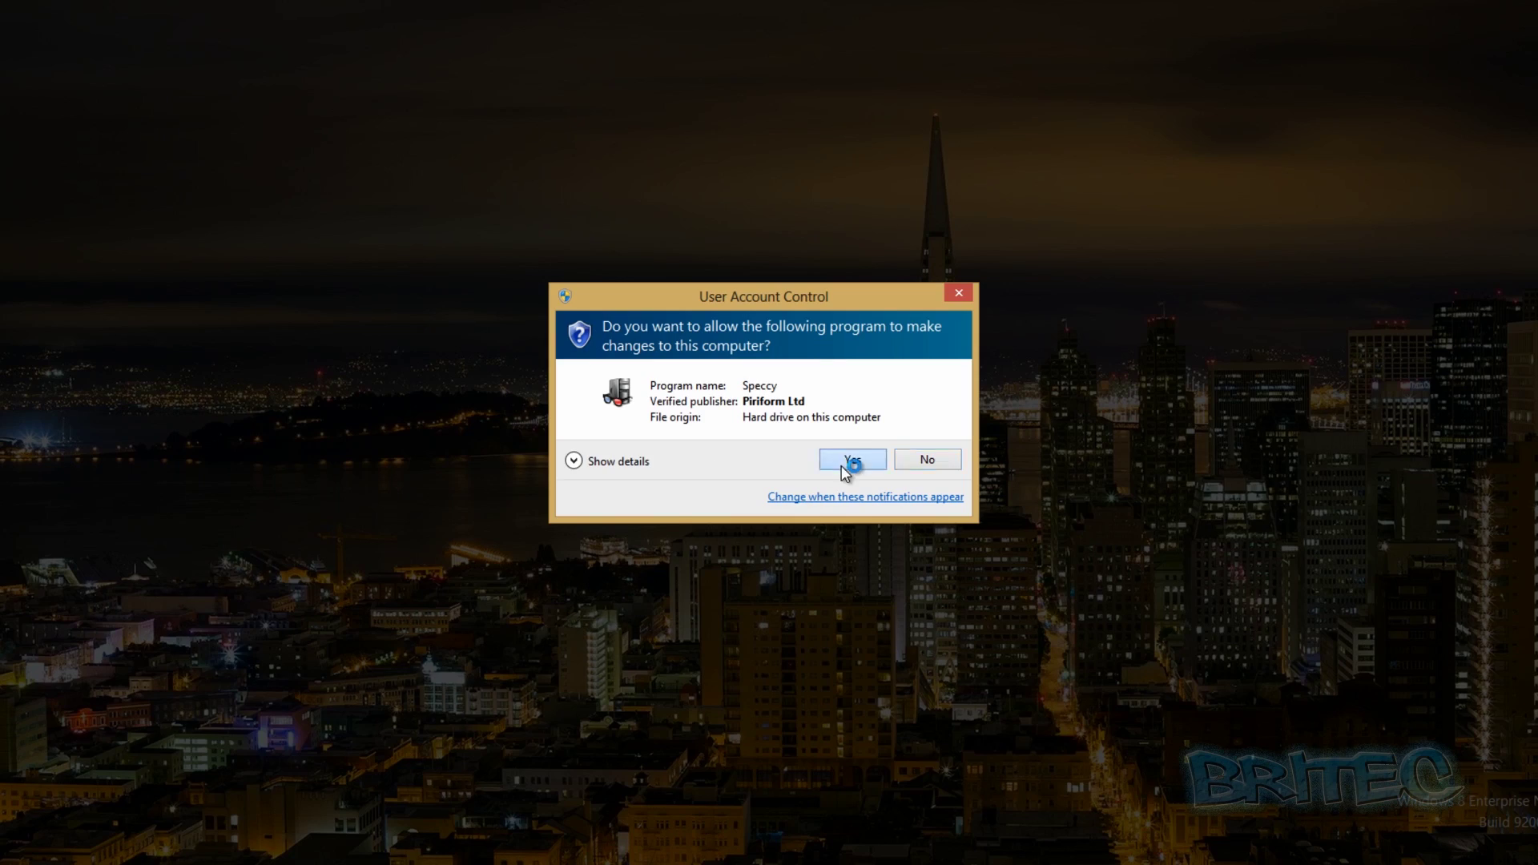
click(842, 461)
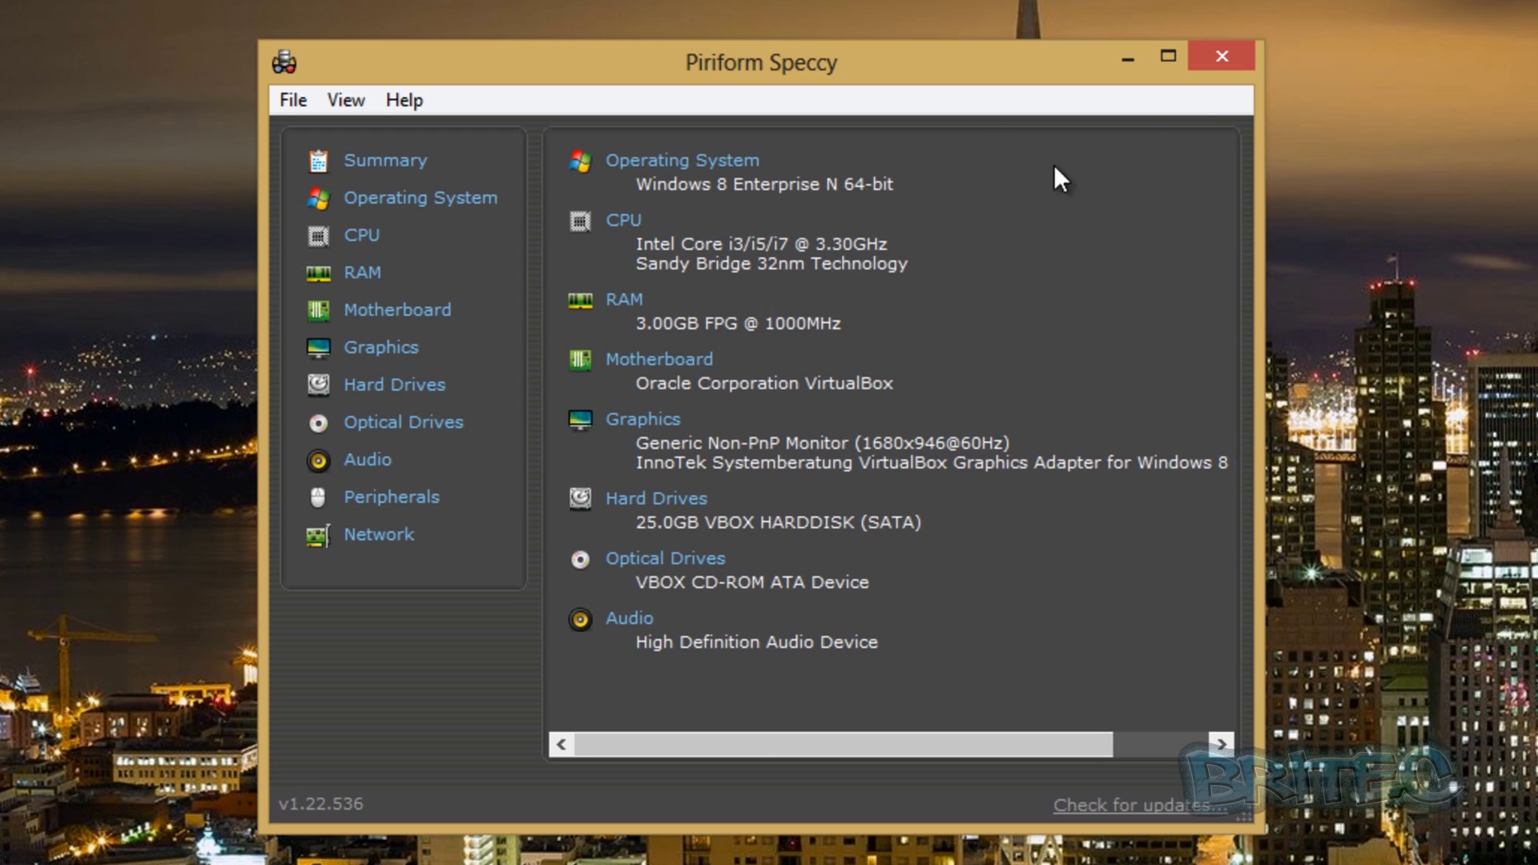
click(1223, 57)
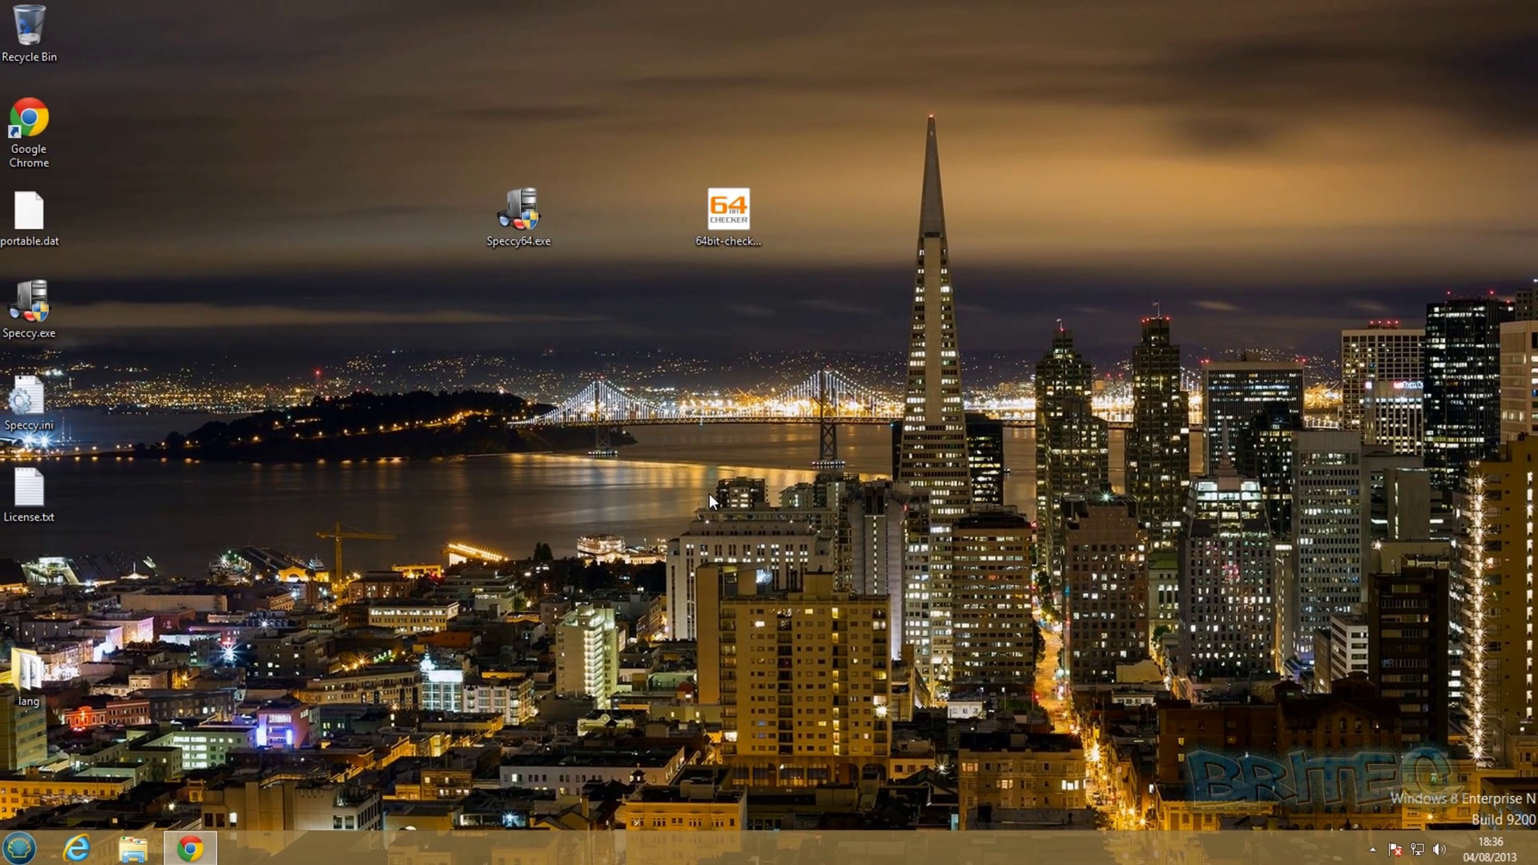